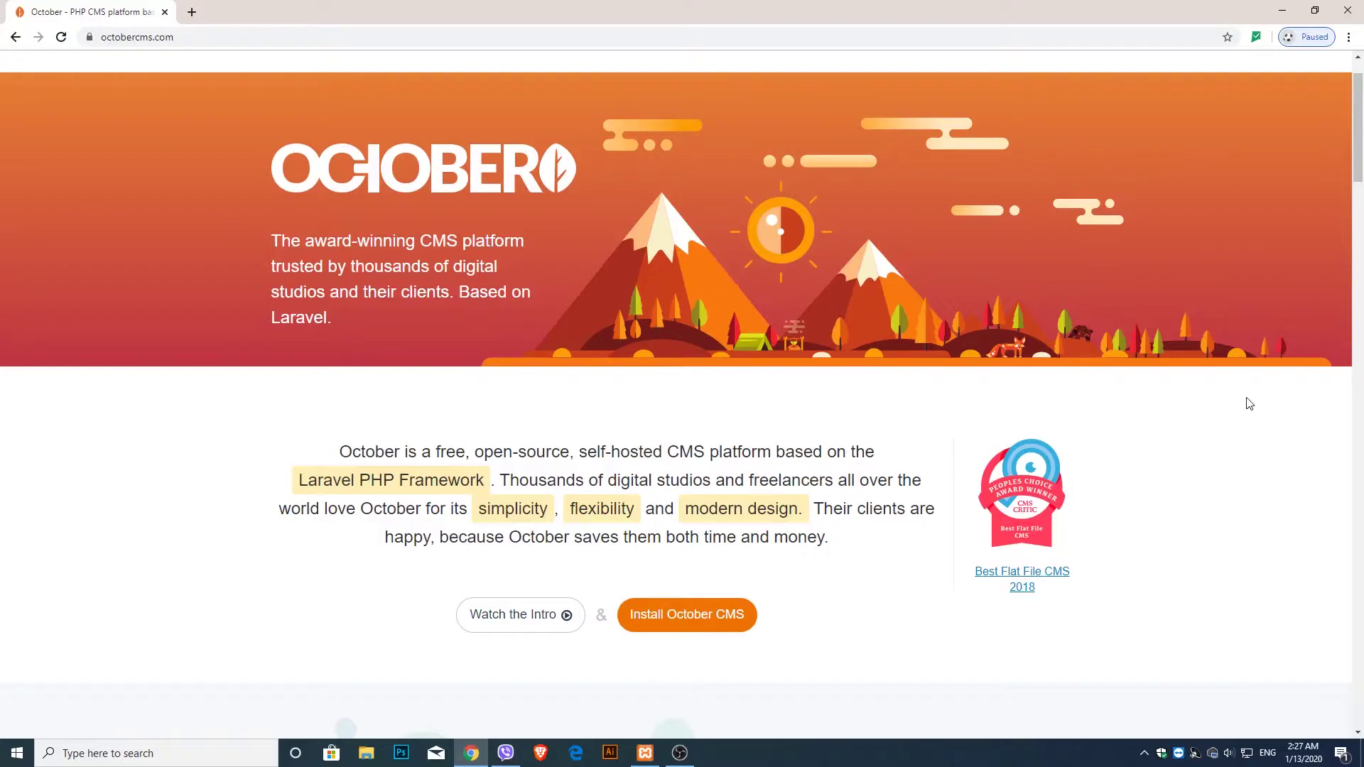
- Open the October CMS website in a new tab and review its install options
click(191, 12)
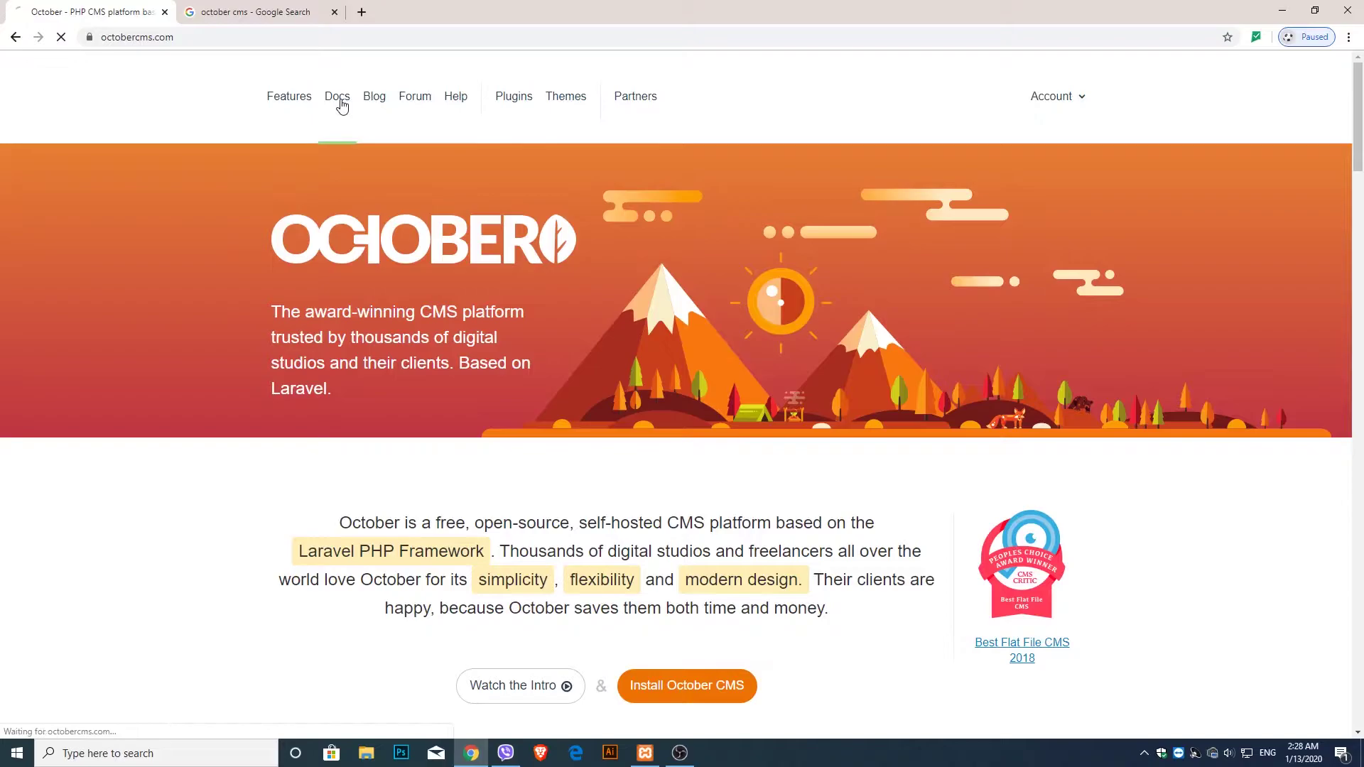
click(338, 100)
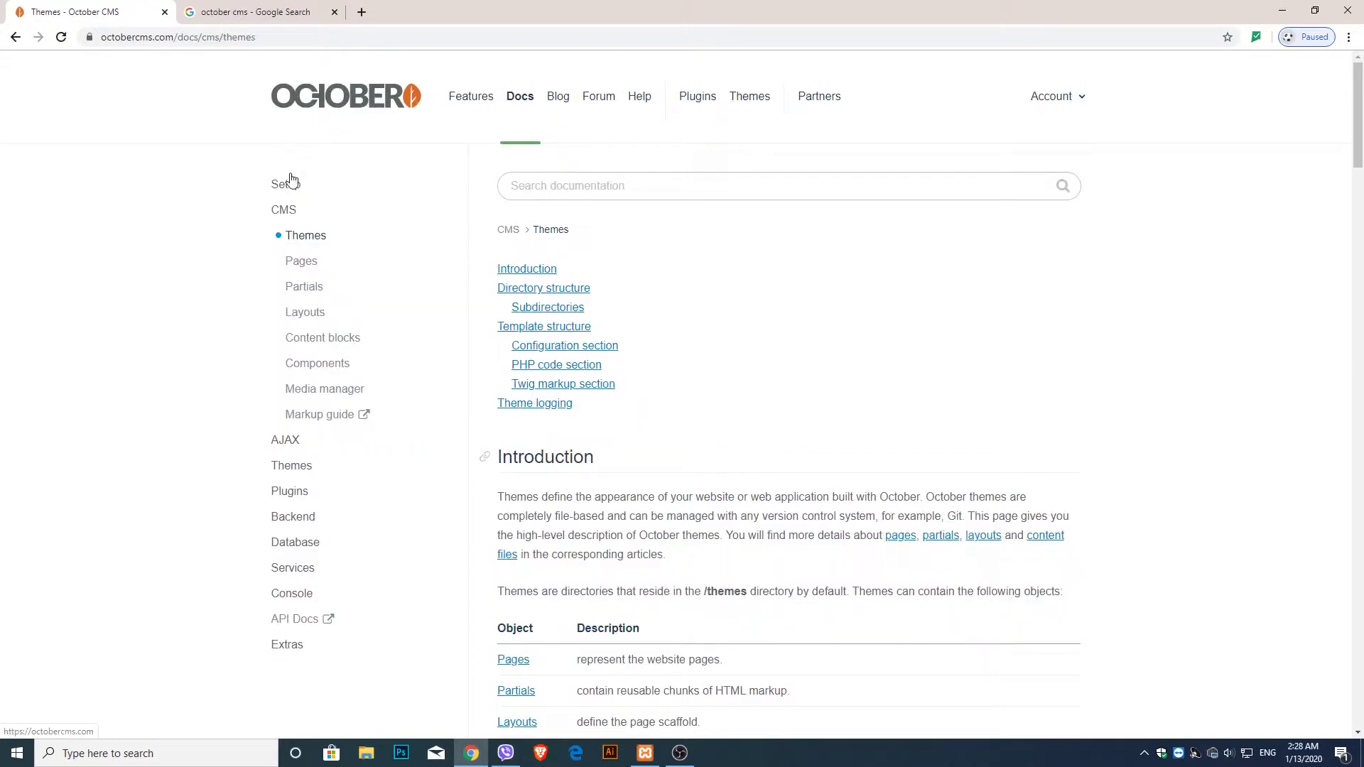
click(15, 37)
scroll(689, 540, down, 2)
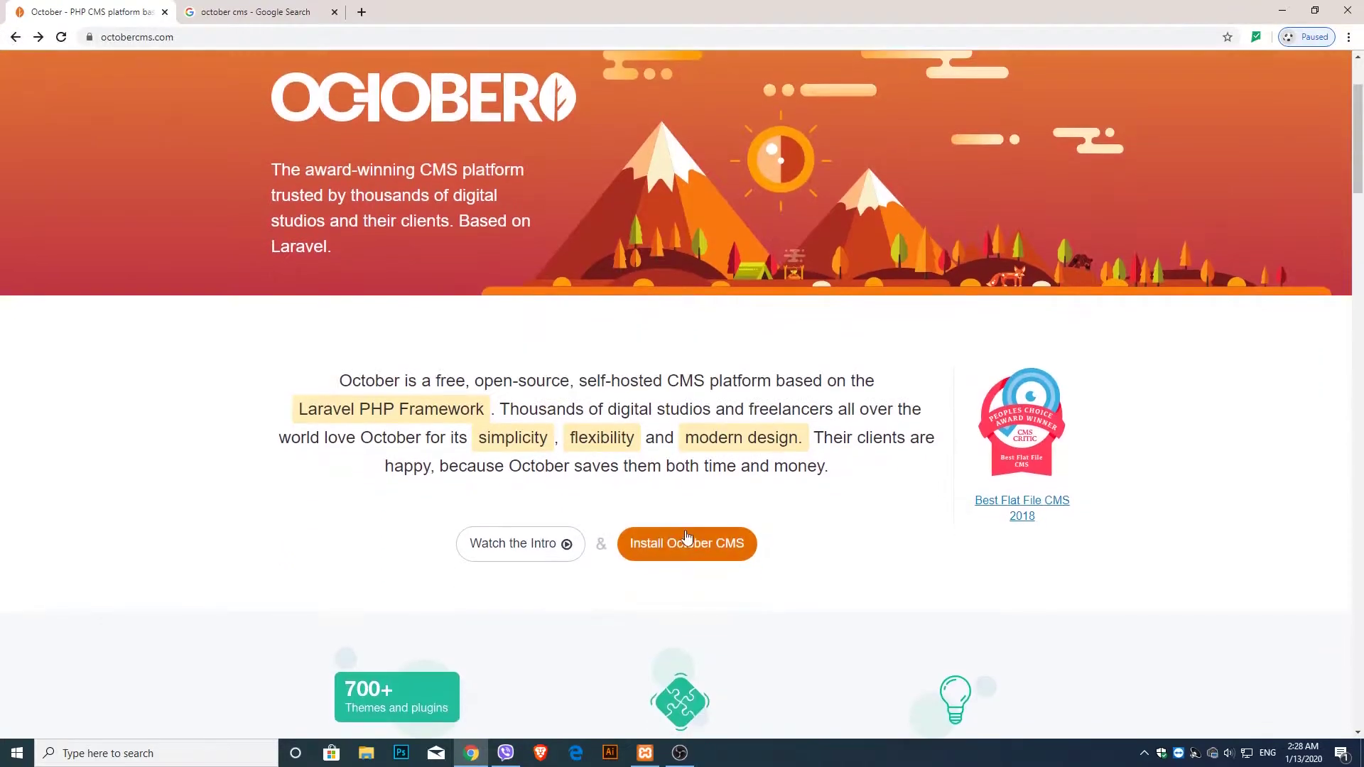
click(685, 554)
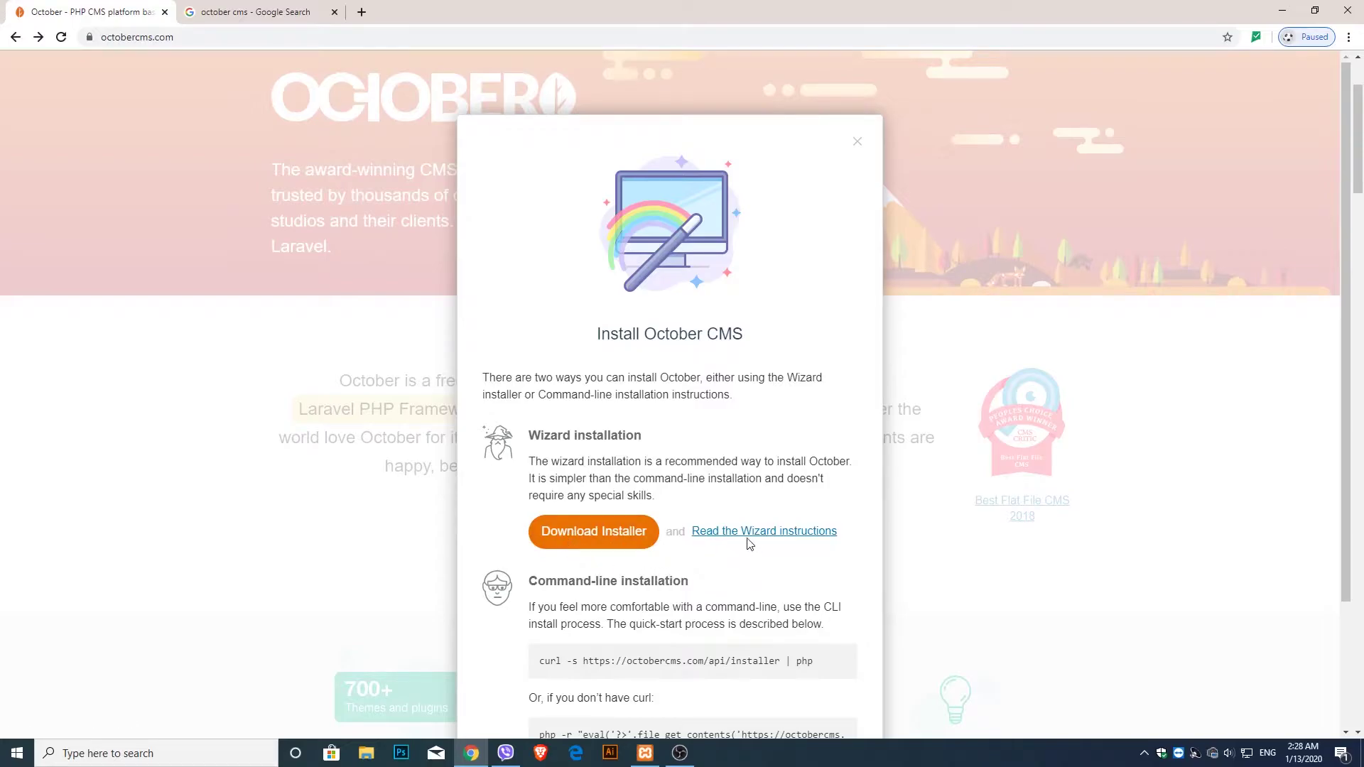
scroll(739, 532, down, 3)
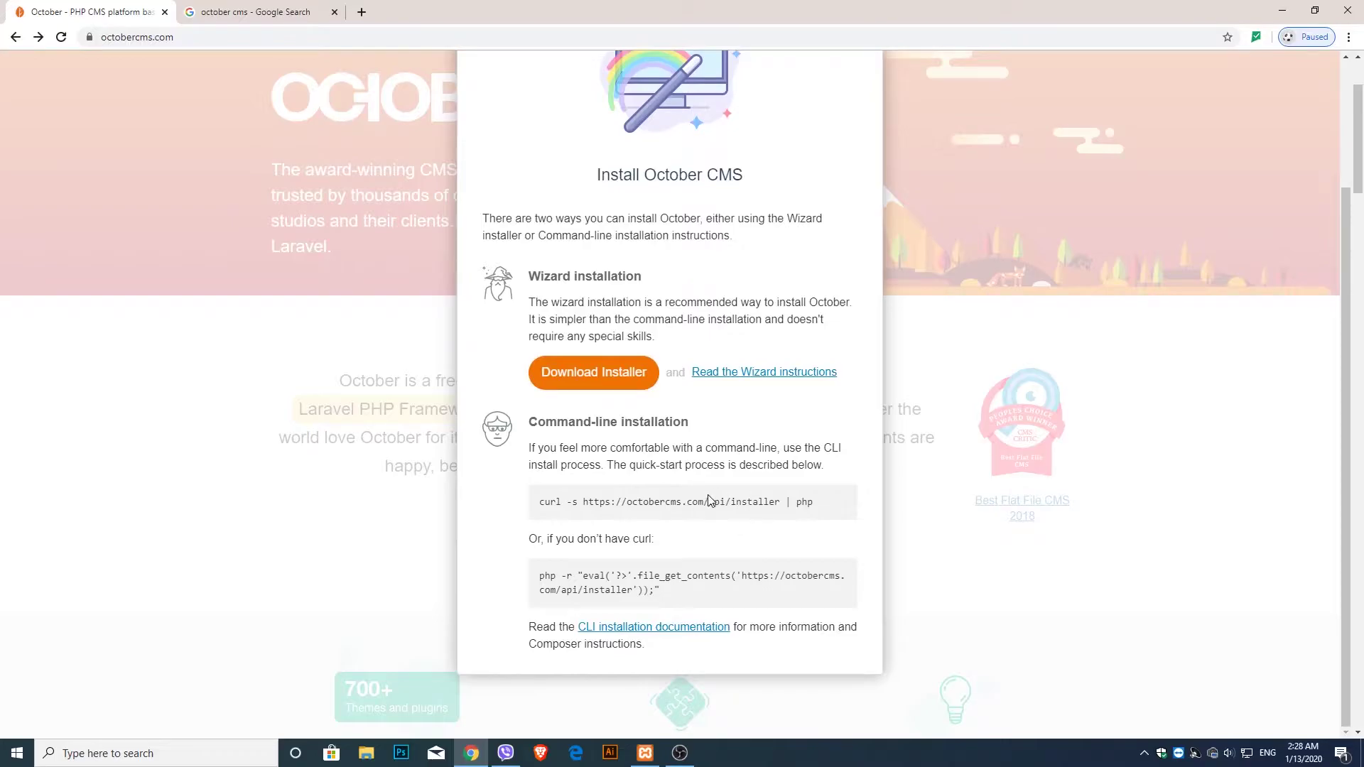
scroll(606, 463, up, 3)
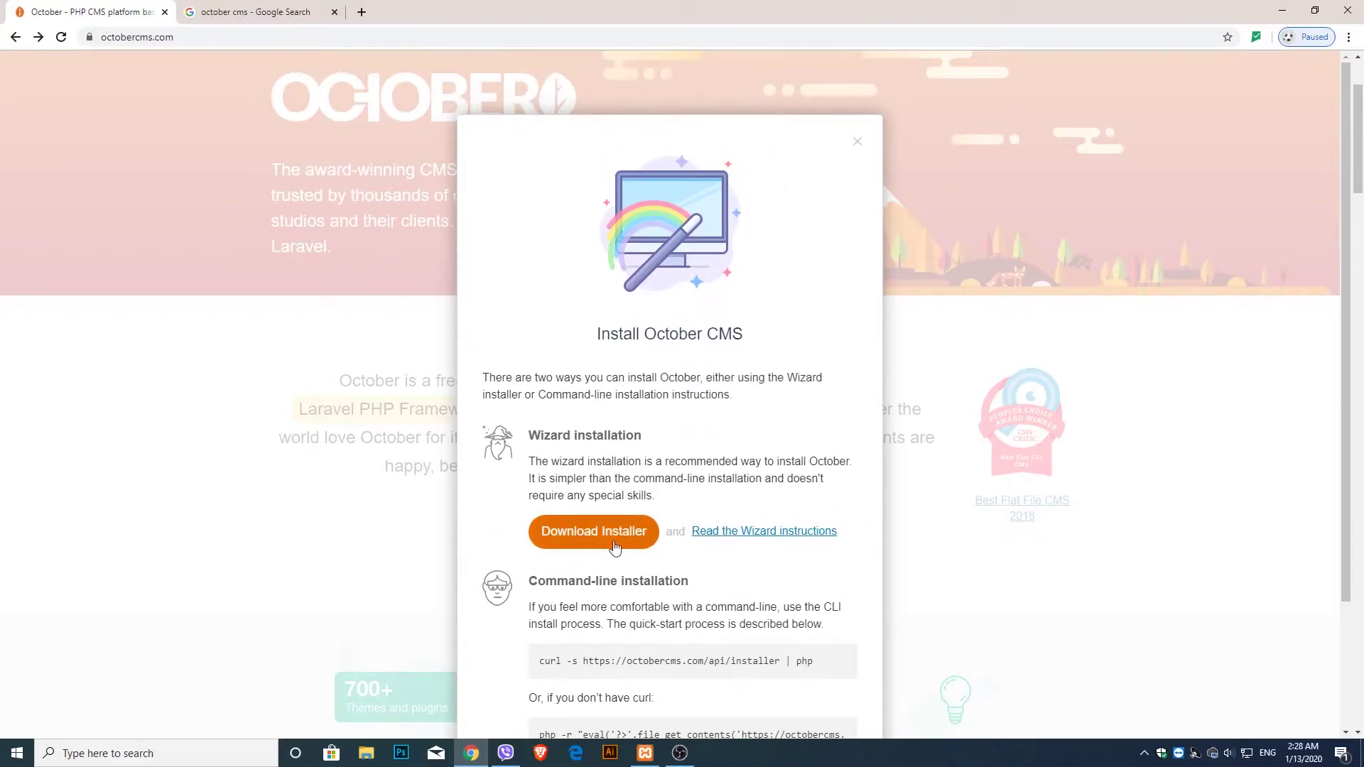
click(857, 142)
scroll(441, 235, up, 2)
- Download the installer archive from the Wizard installation section of Docs > Setup > Installation
click(338, 99)
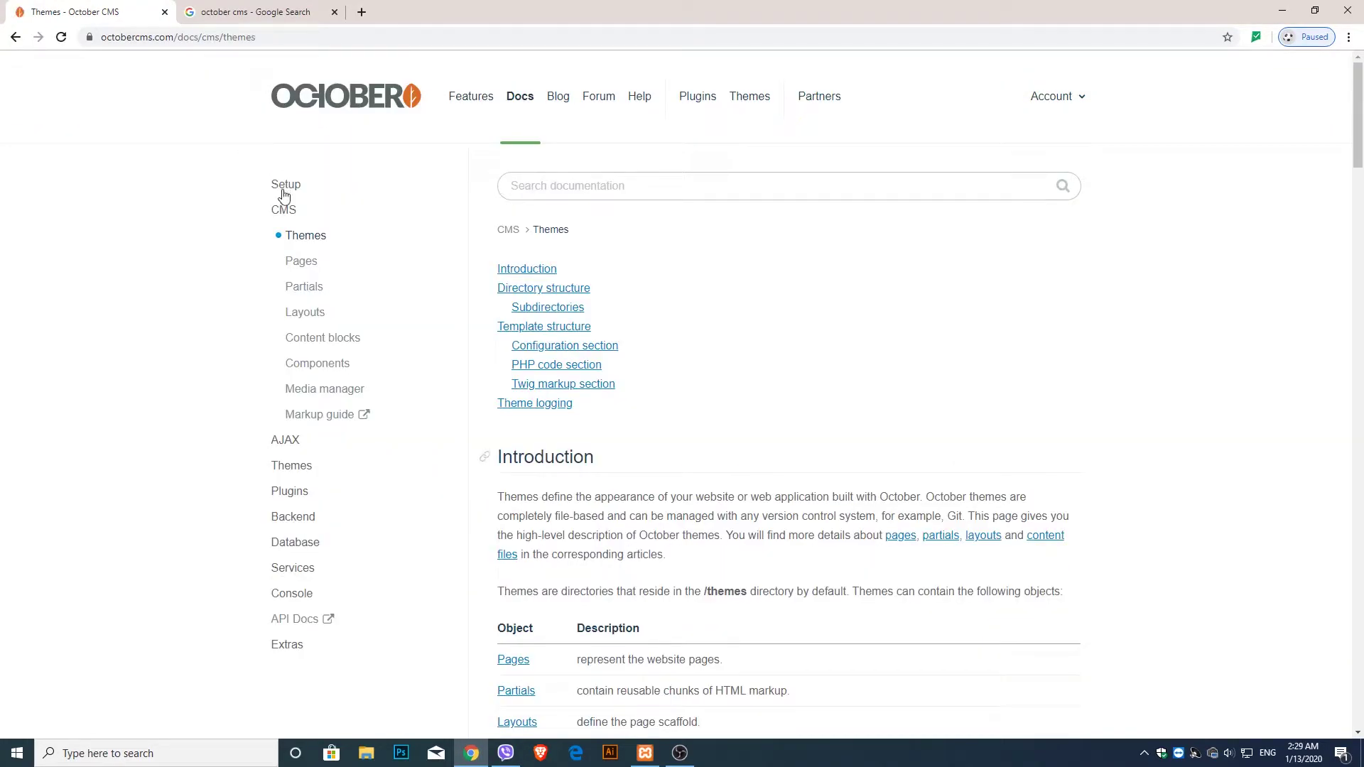
click(282, 184)
click(294, 213)
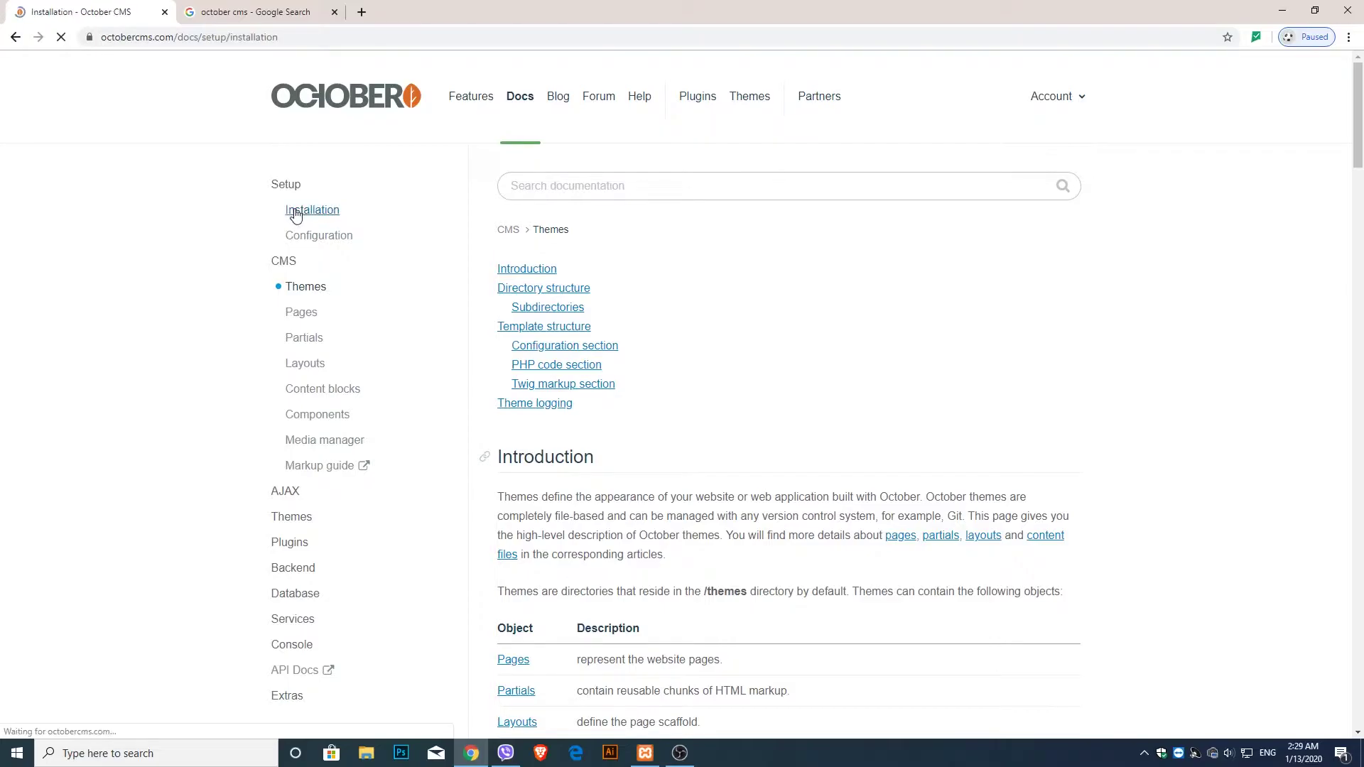
scroll(461, 277, down, 1)
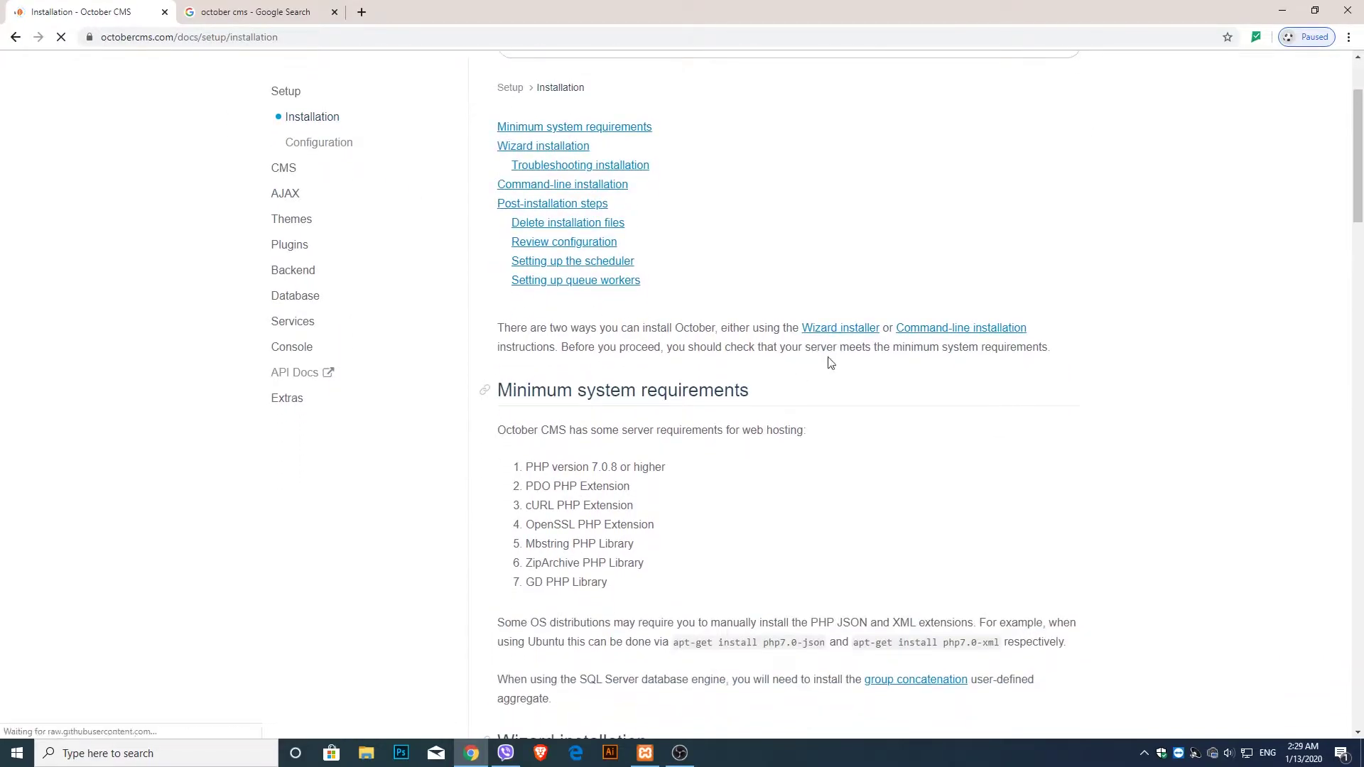
click(818, 330)
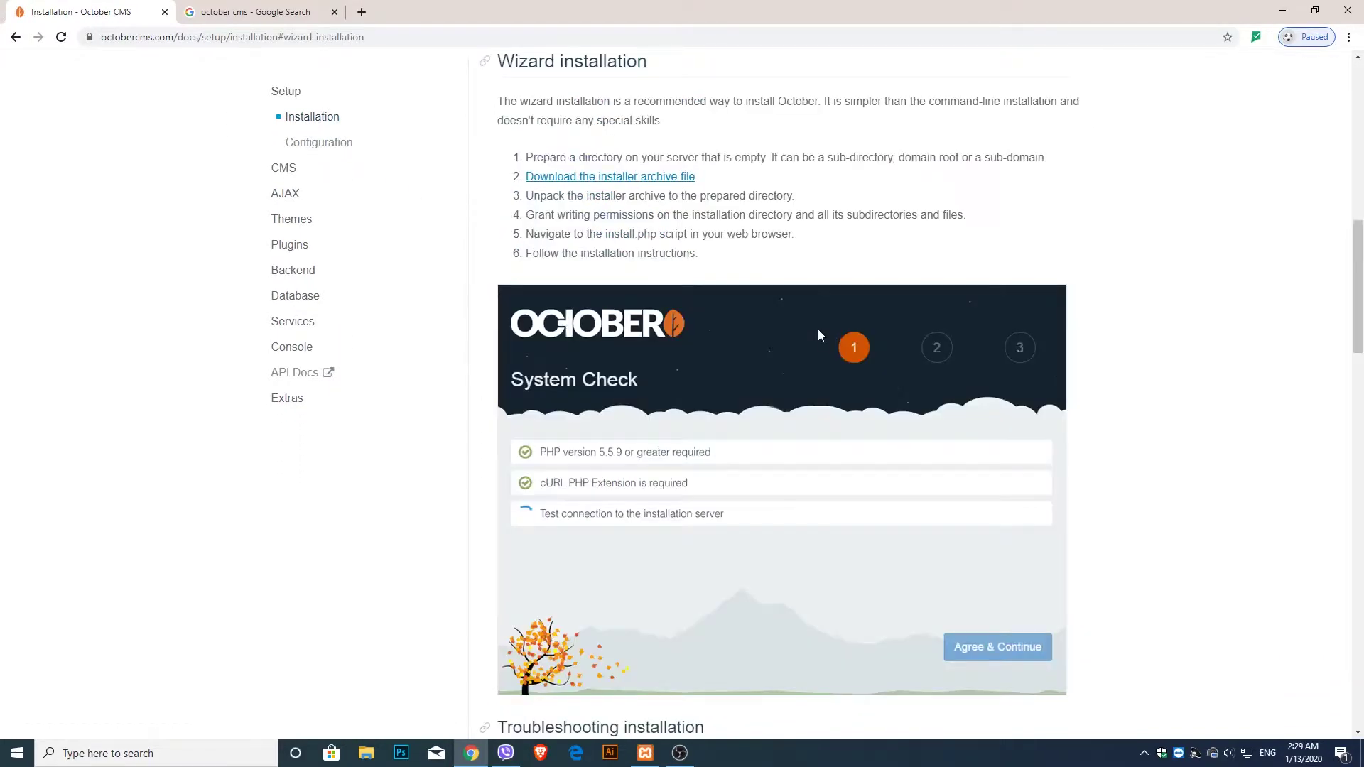
scroll(796, 343, down, 4)
scroll(739, 474, up, 6)
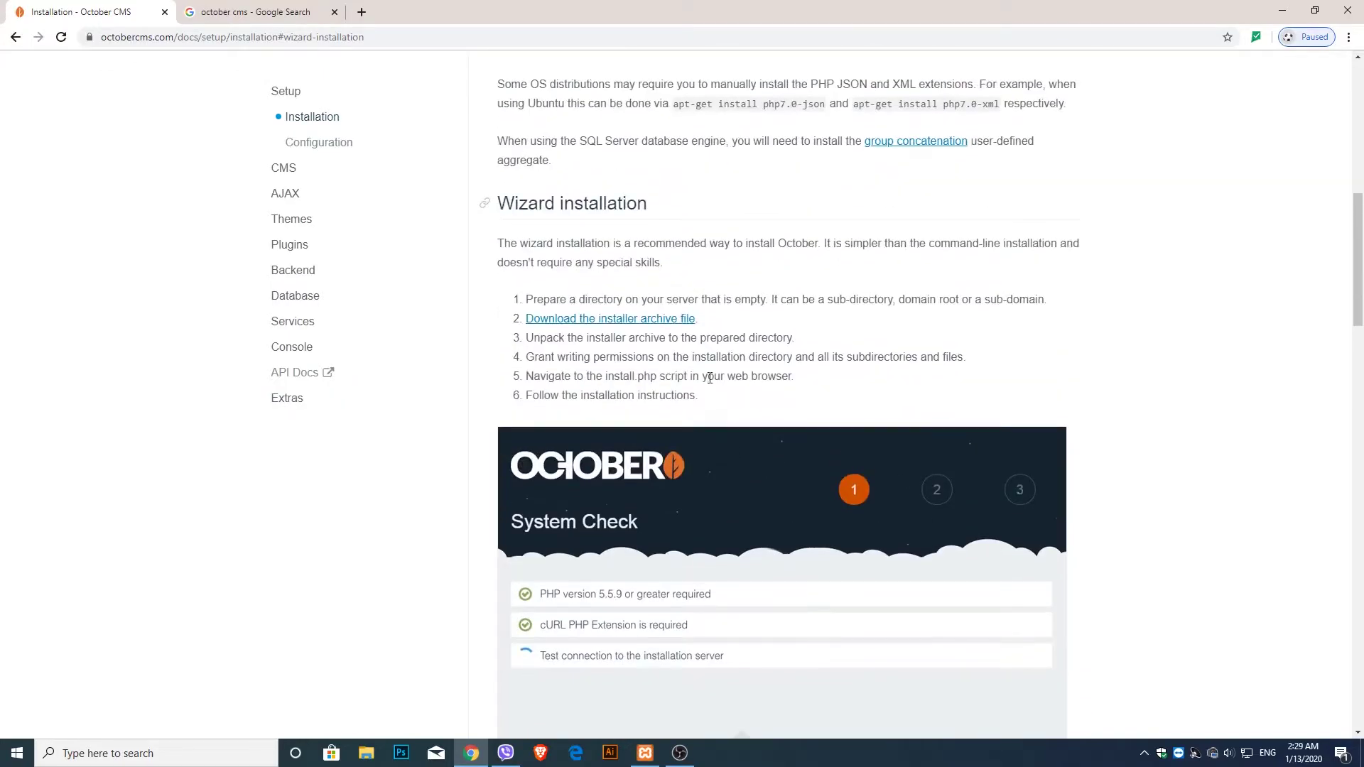
click(638, 326)
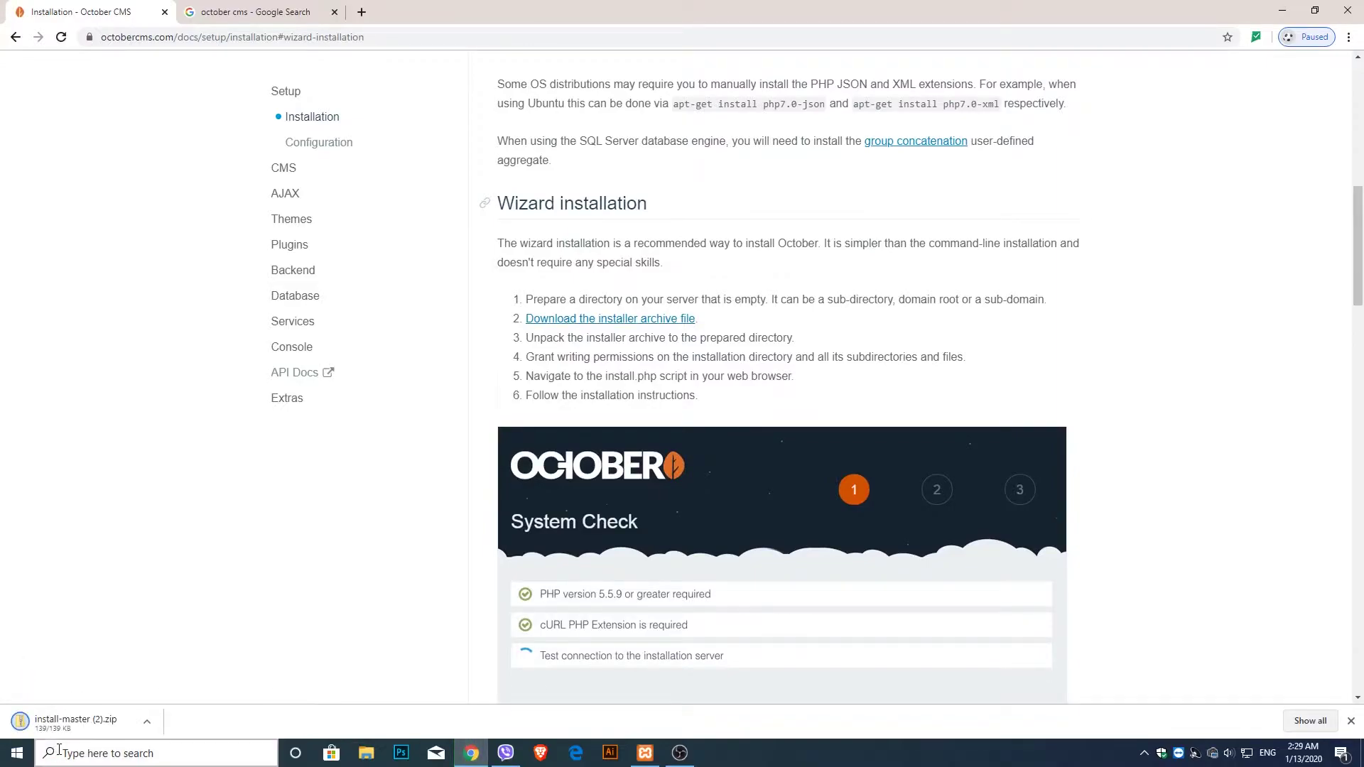
- Delete install-master (1).zip from Downloads, keep install-master (2).zip, and minimize windows to the desktop
right_click(62, 737)
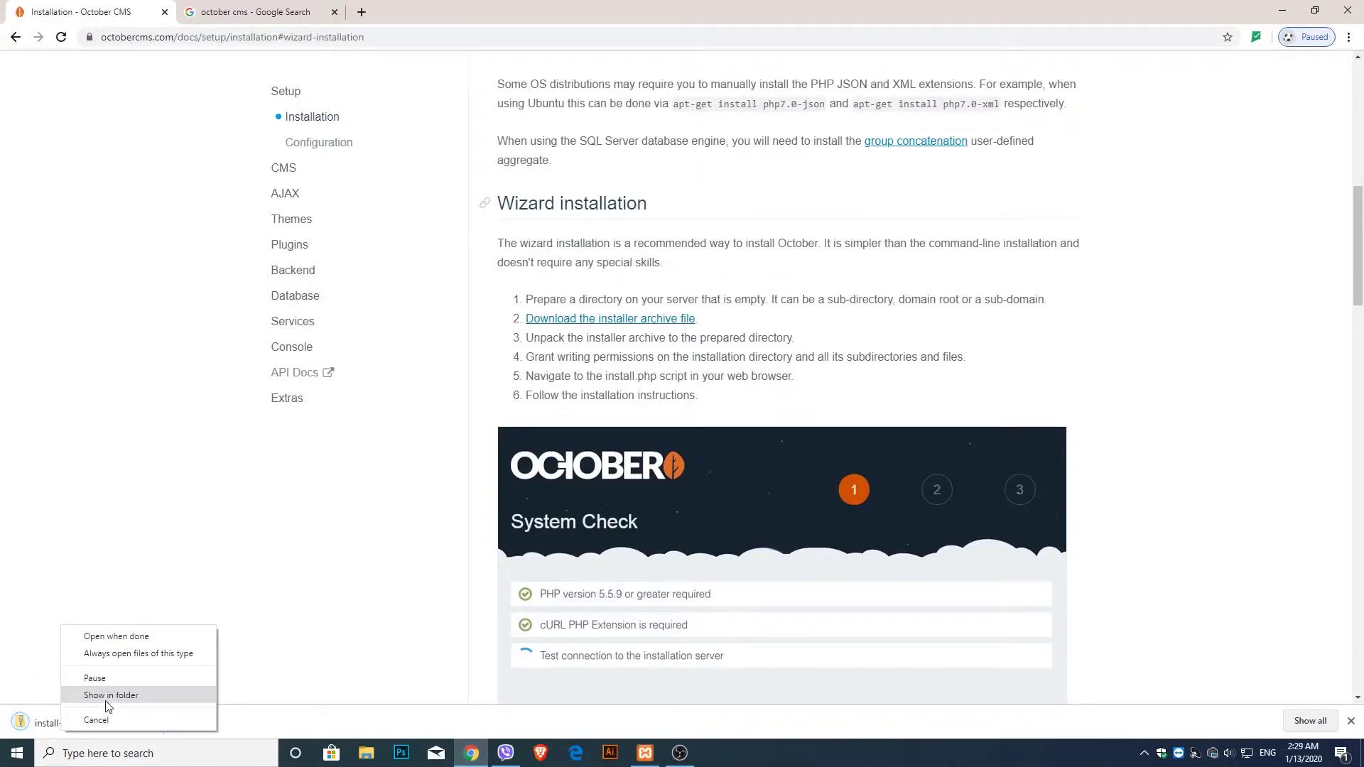
click(106, 698)
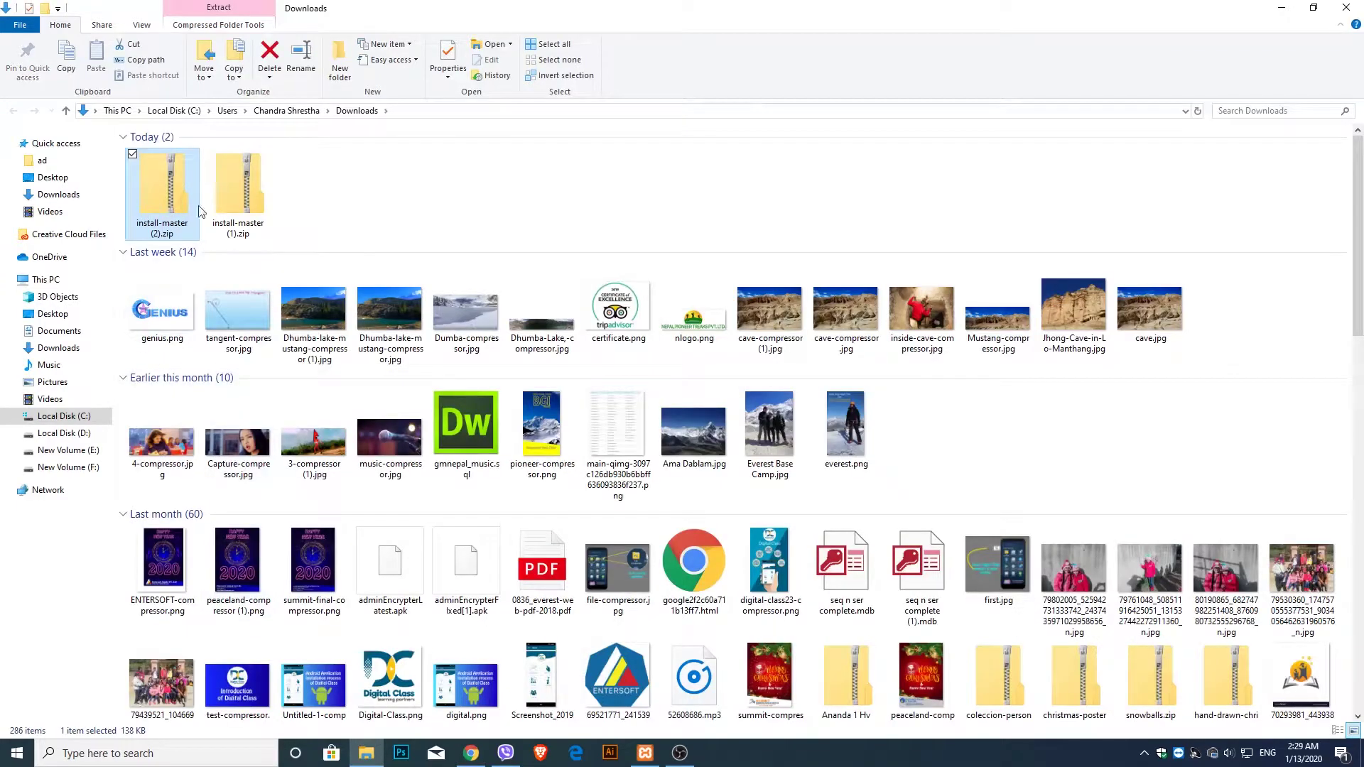
click(225, 207)
right_click(225, 208)
click(278, 509)
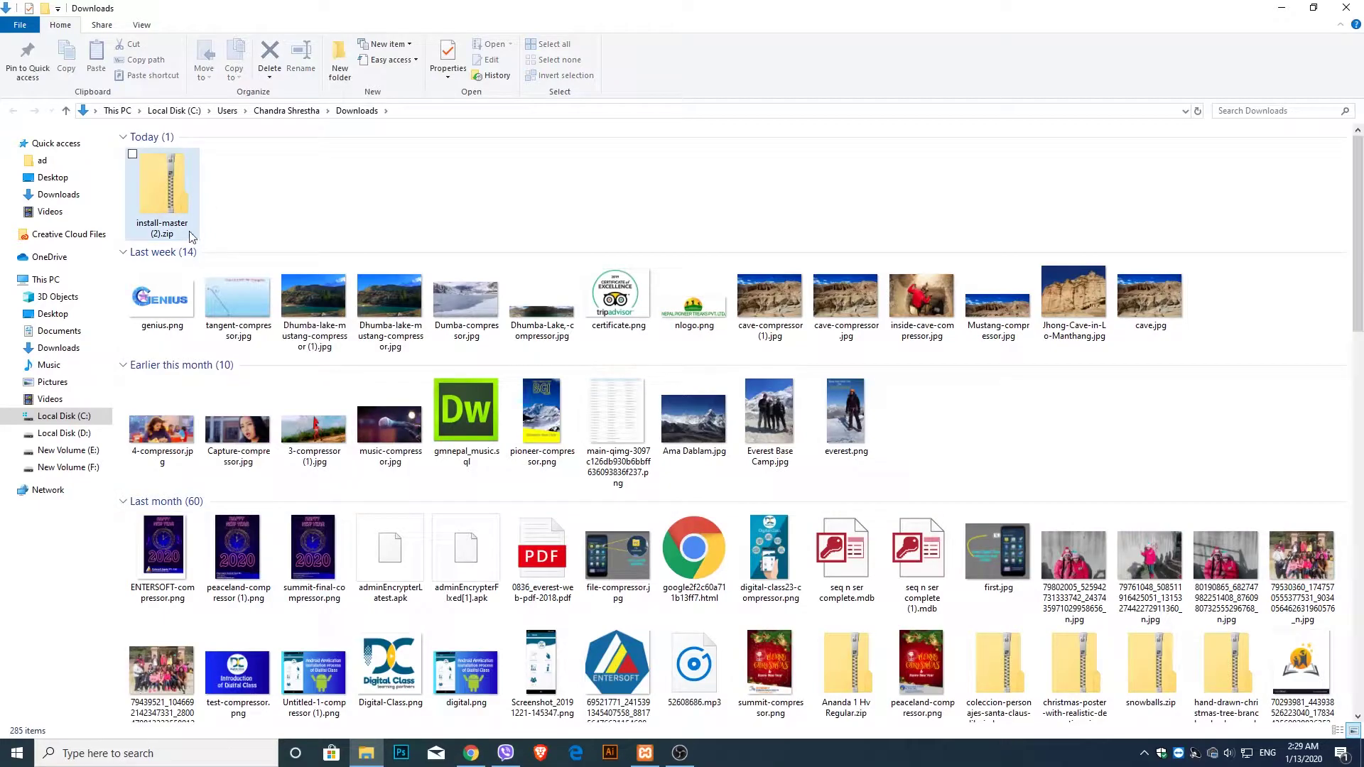
click(1279, 7)
click(1287, 5)
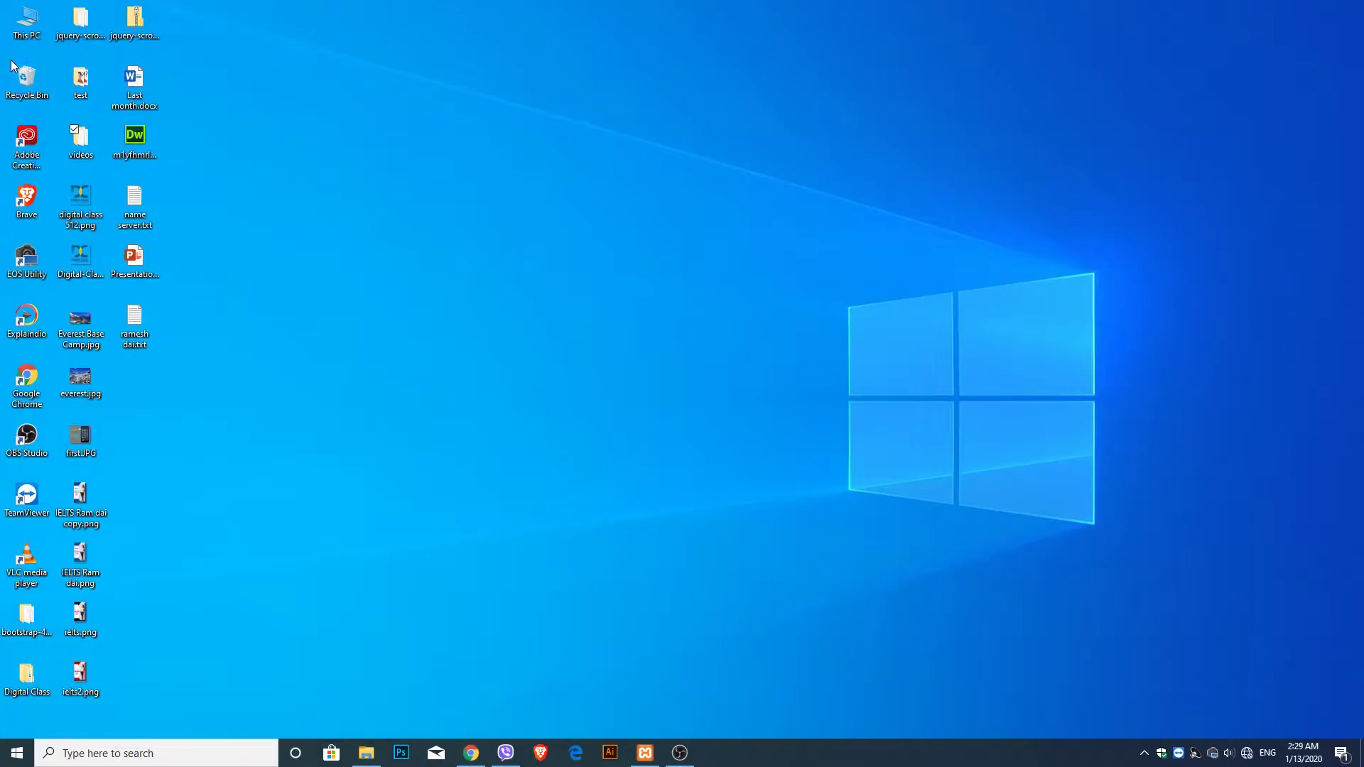
- Create a new folder named blog in D:\Xmapp\htdocs
double_click(28, 40)
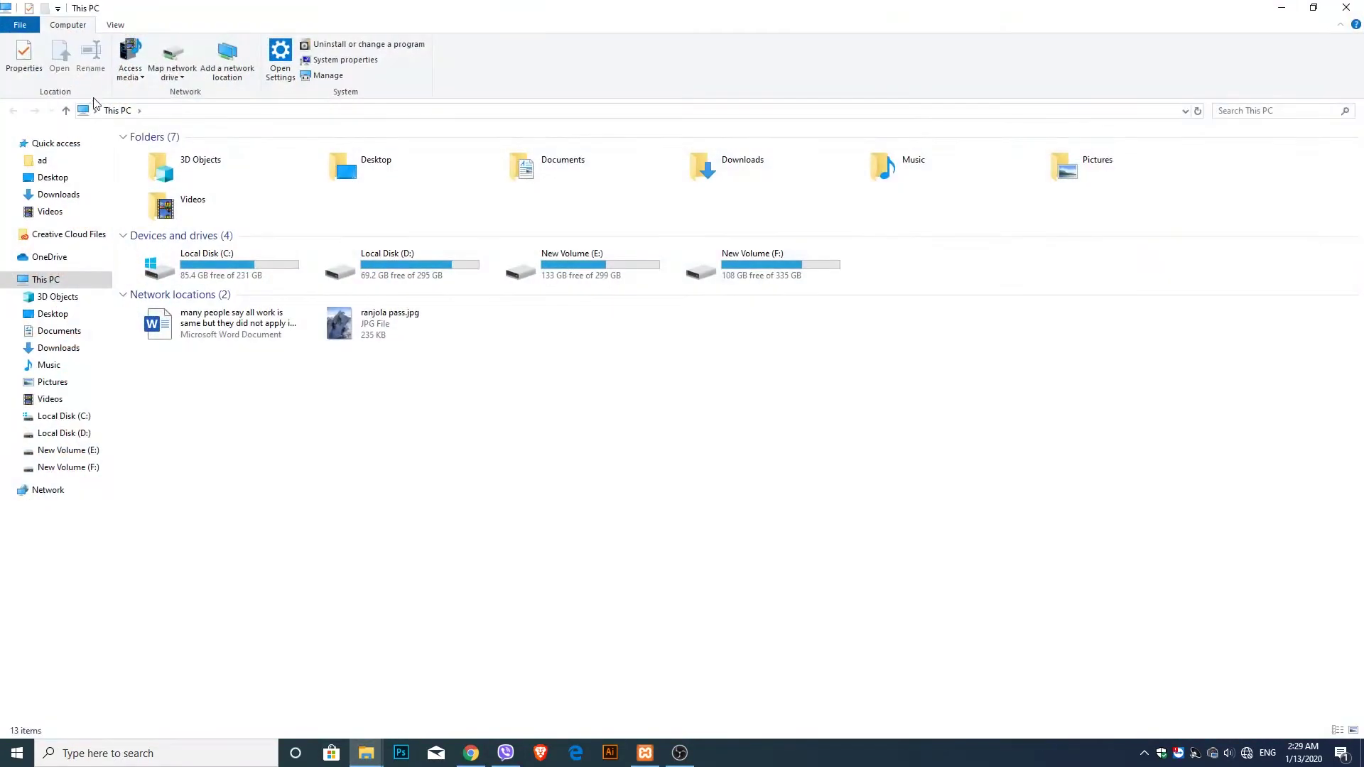
double_click(403, 268)
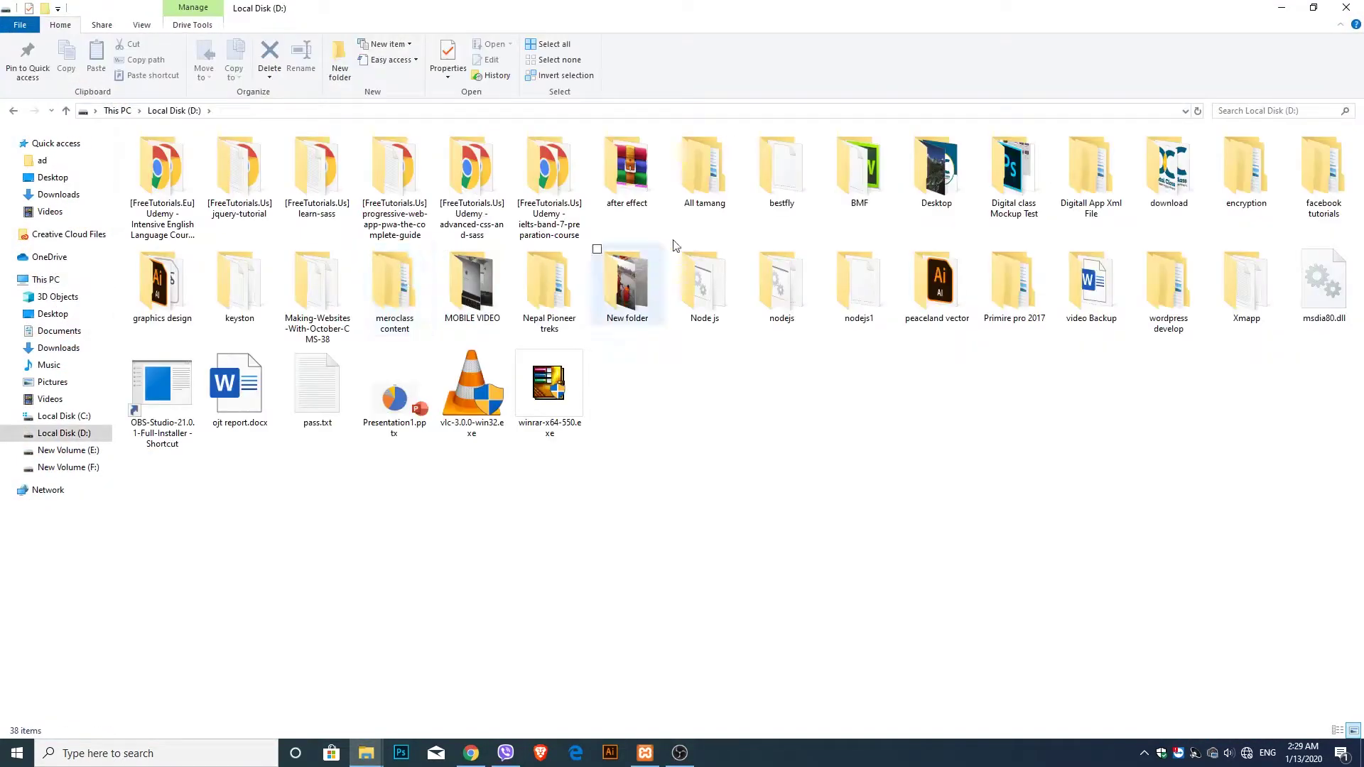
double_click(1251, 302)
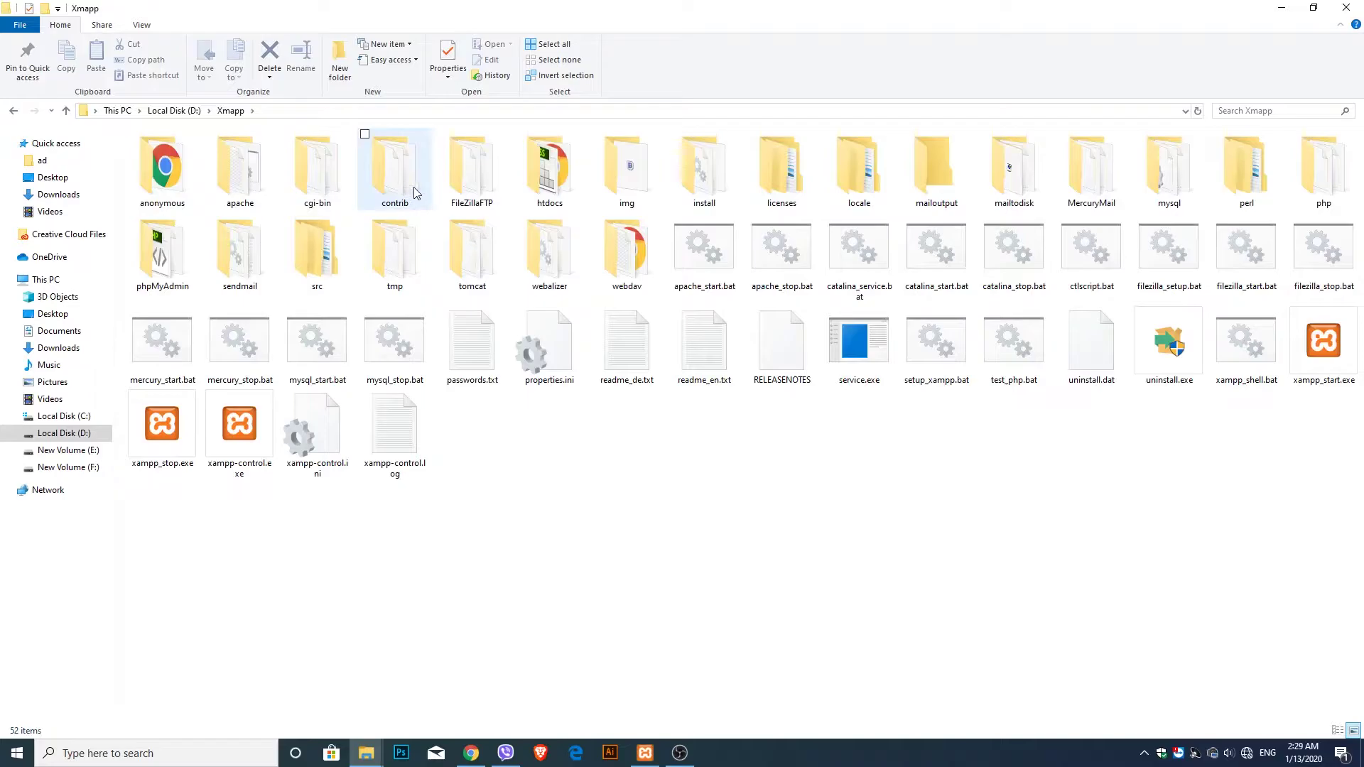
double_click(531, 189)
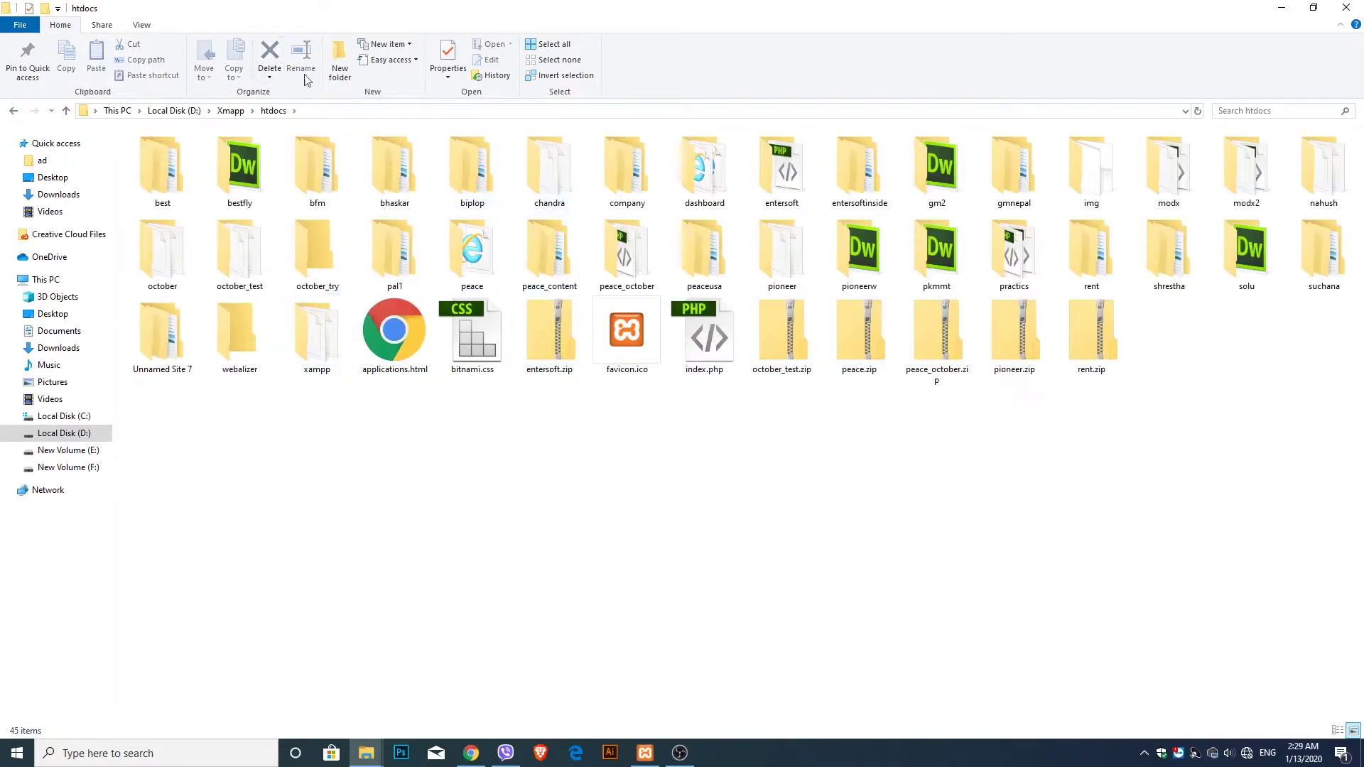
click(331, 57)
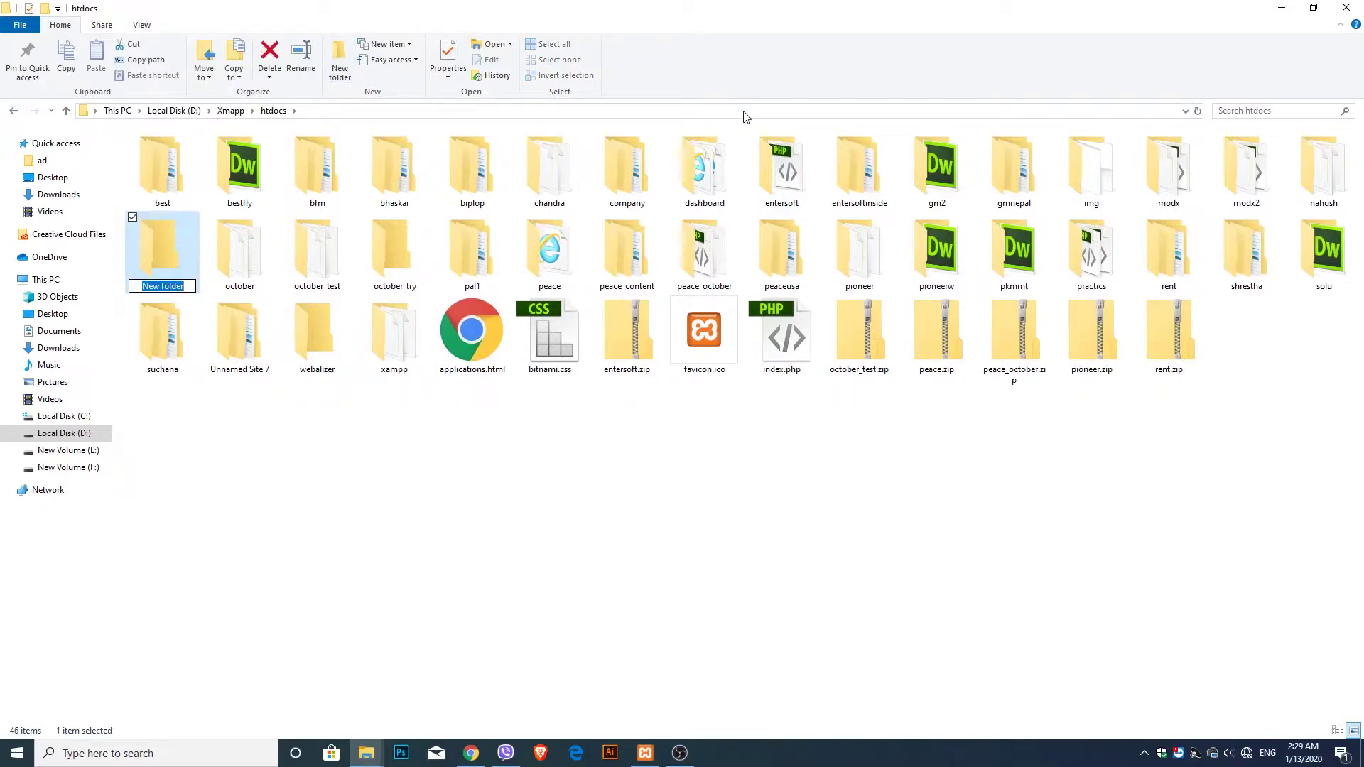
key(BackSpace)
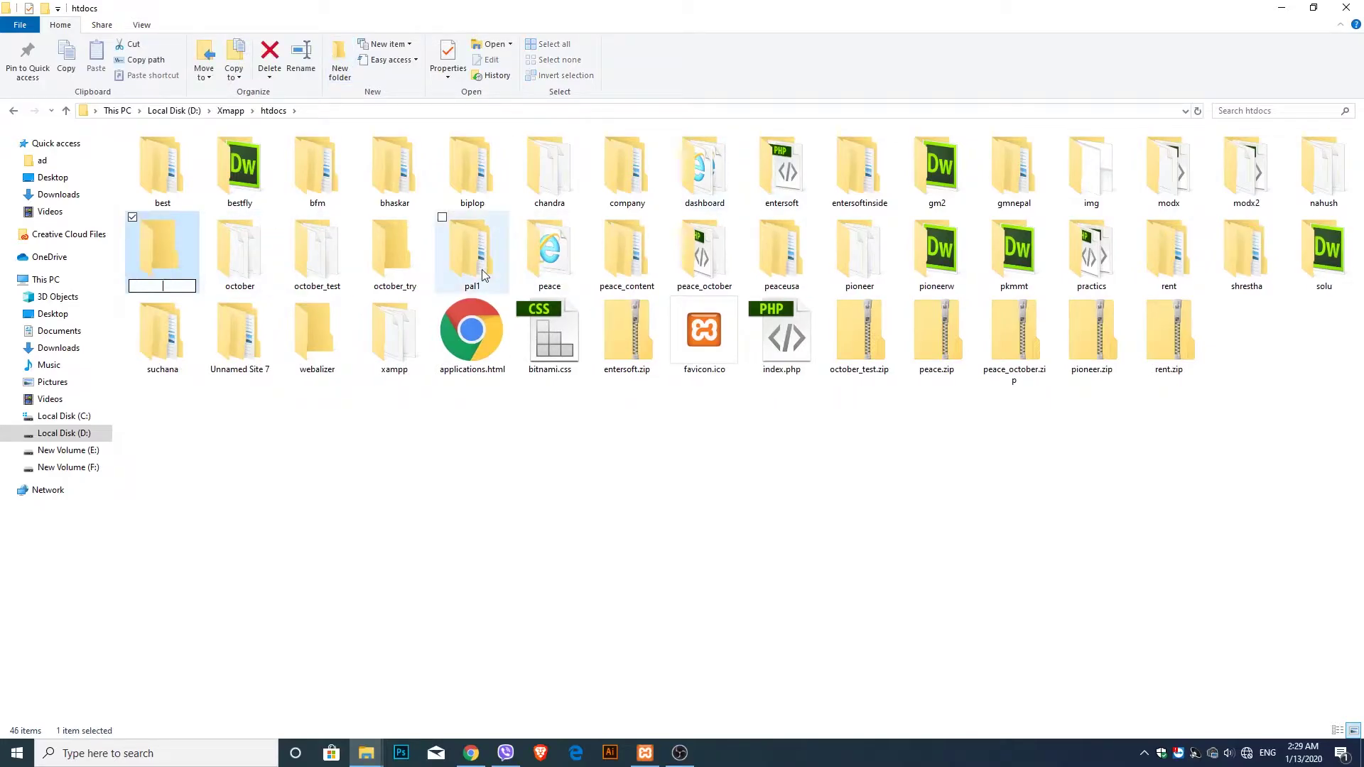
text(blog)
click(457, 427)
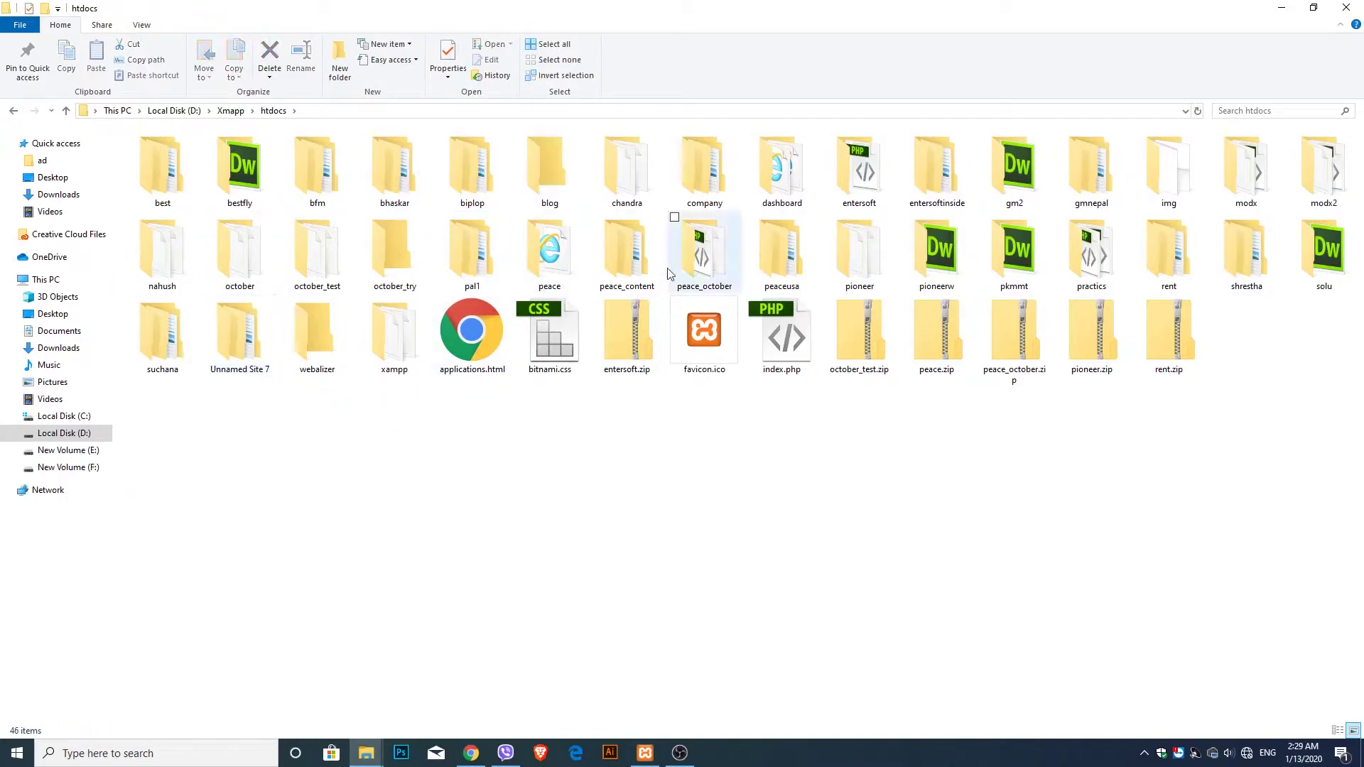
- Copy install-master (2).zip from Downloads into the blog folder
mouse_move(366, 752)
click(291, 718)
right_click(163, 179)
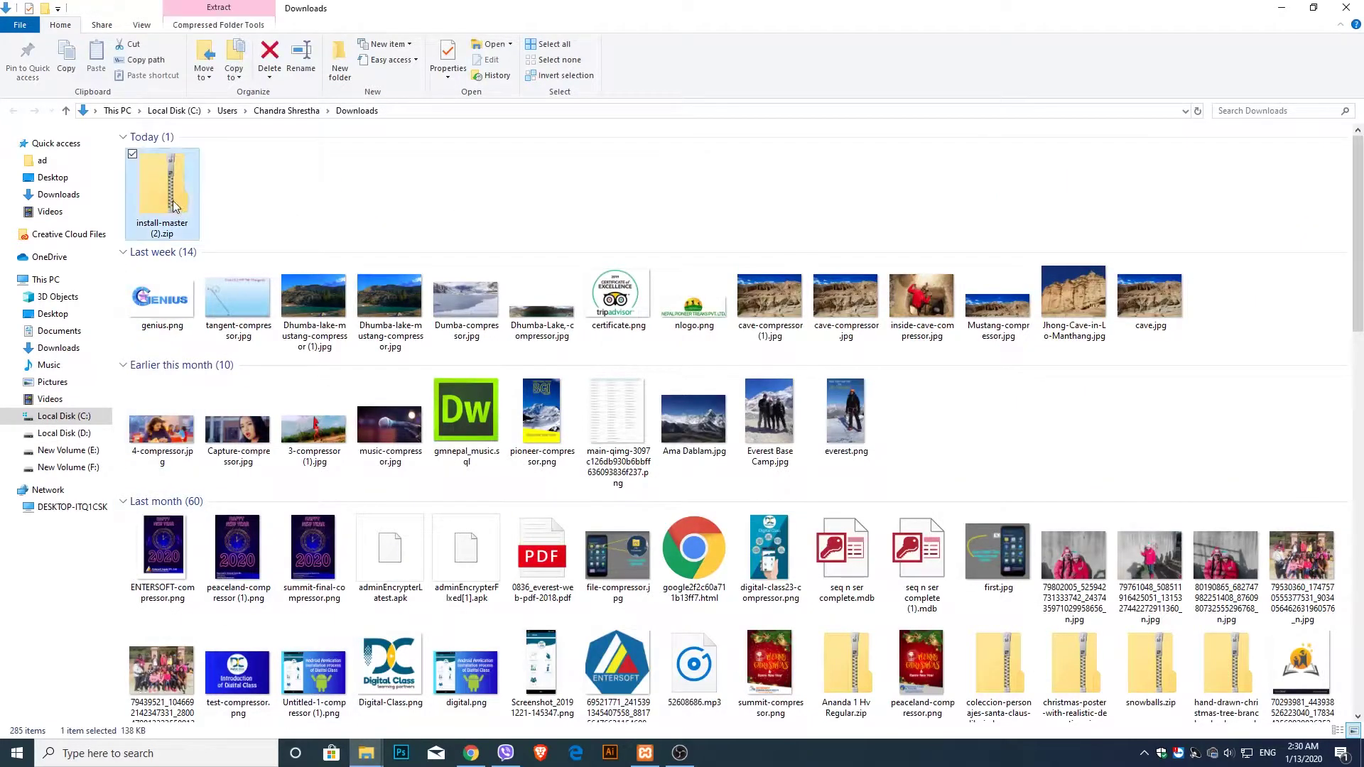
right_click(162, 175)
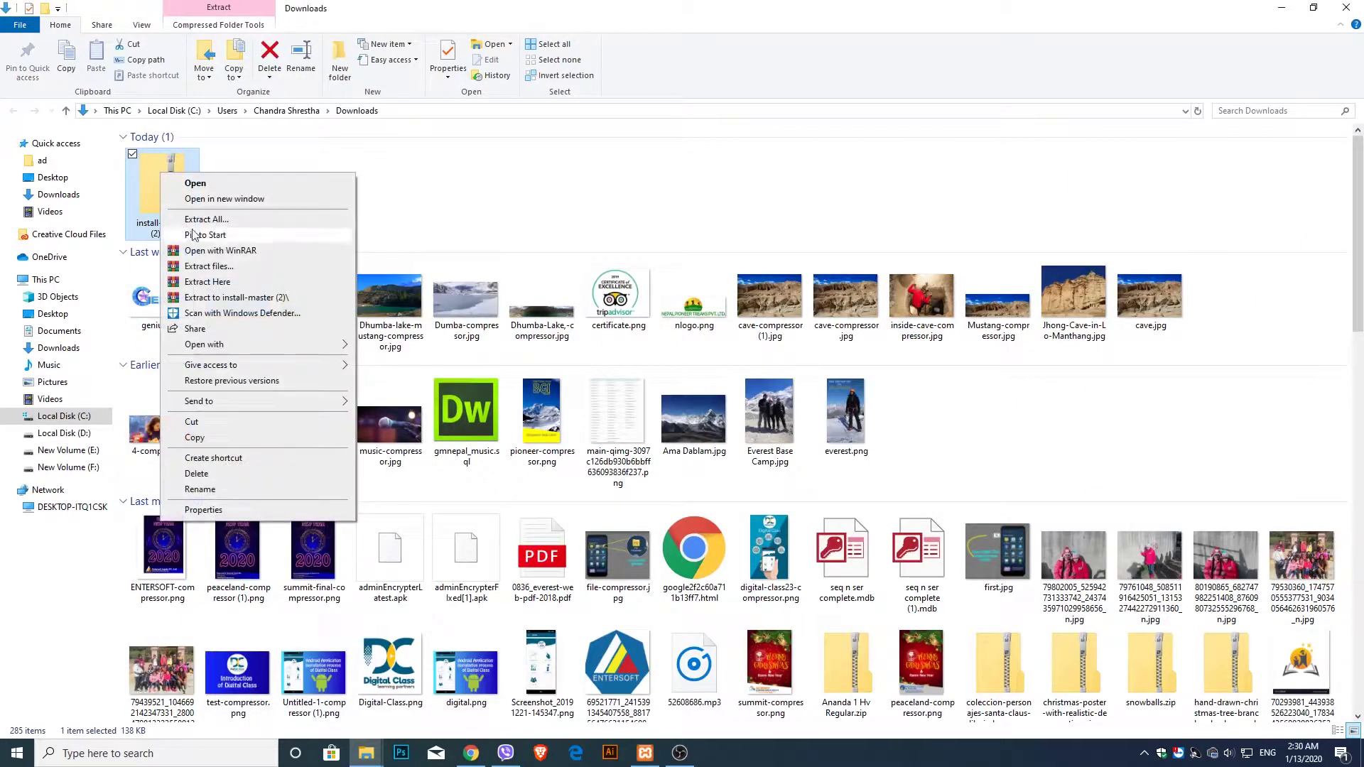
click(194, 438)
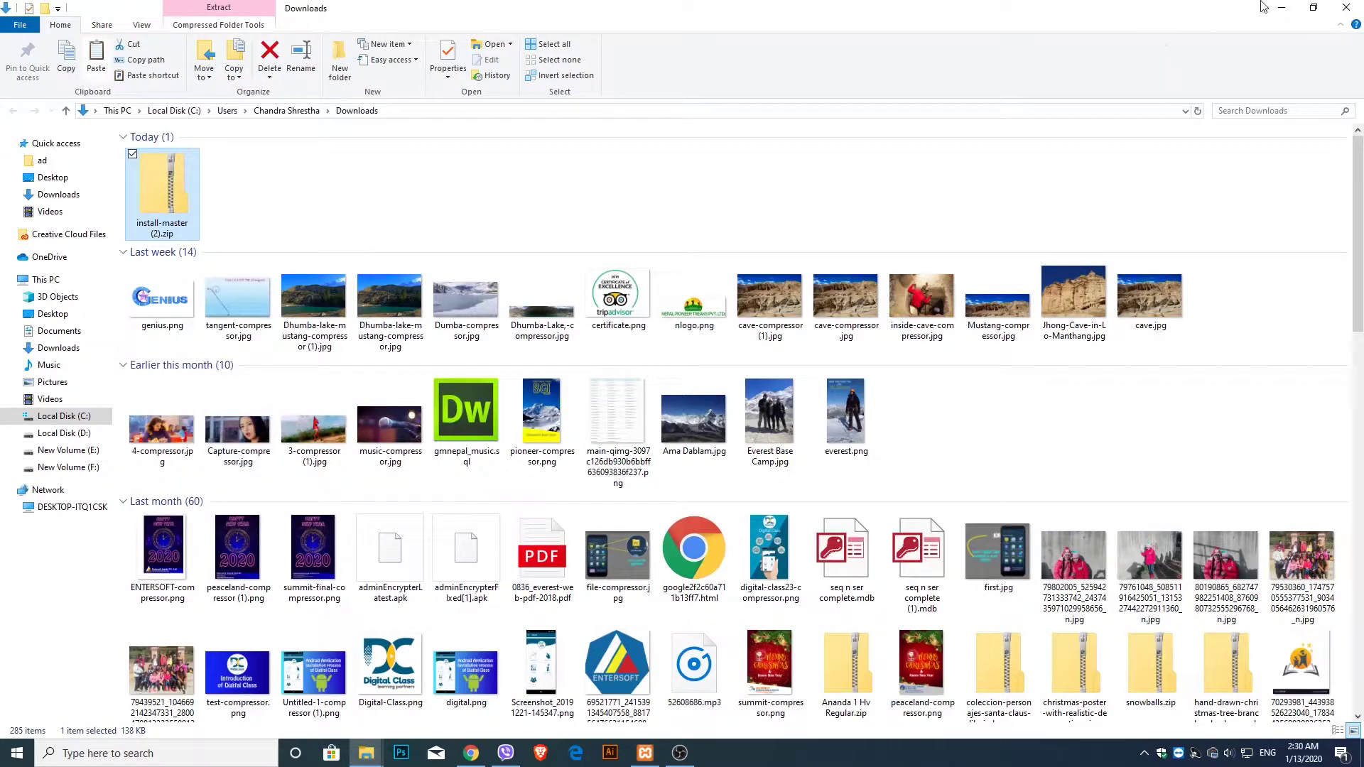
click(1281, 7)
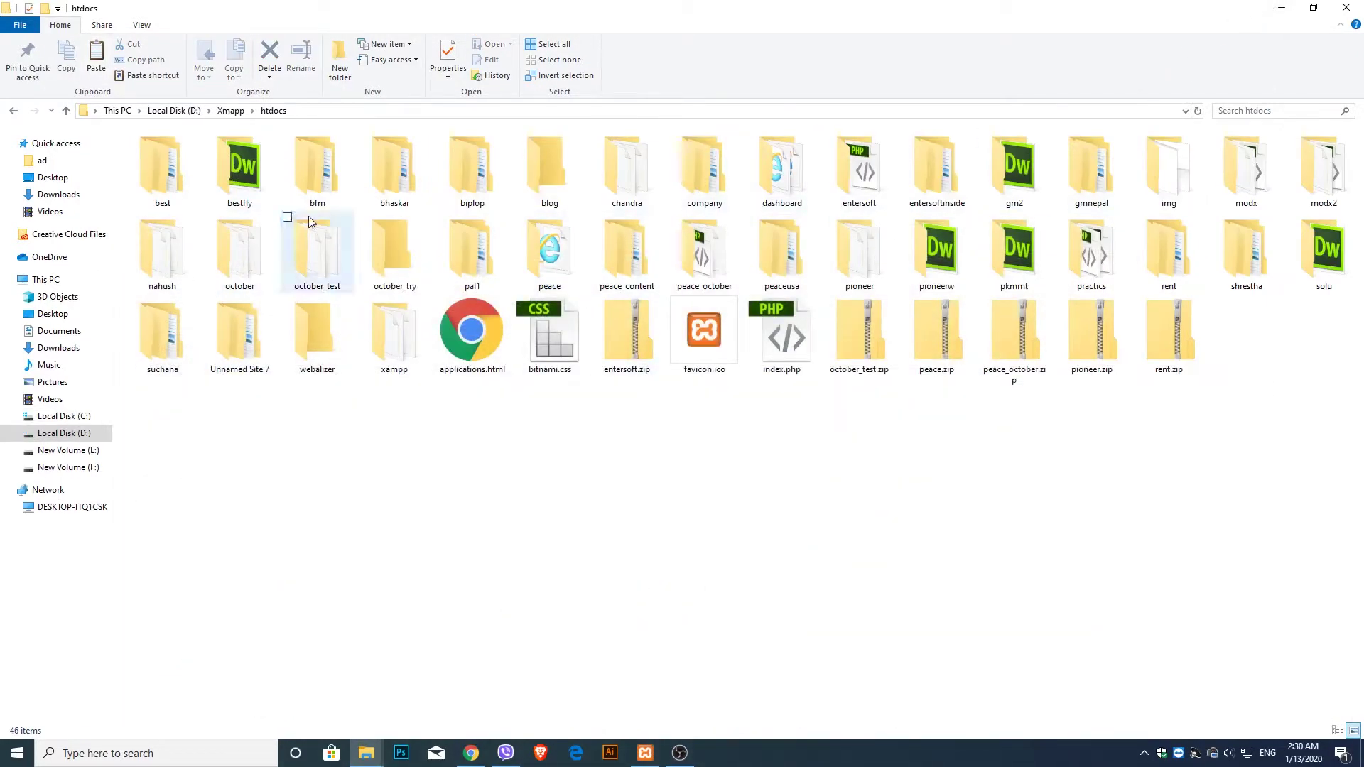
double_click(564, 171)
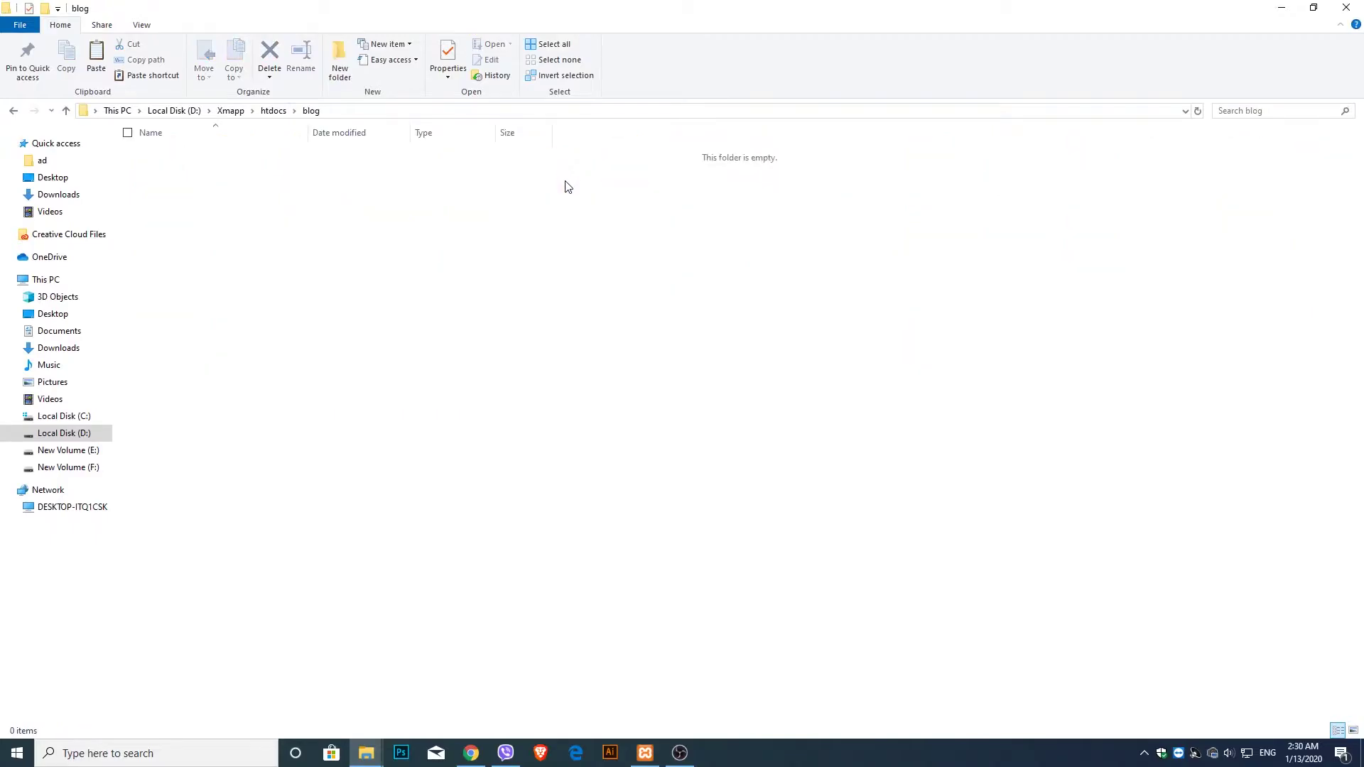
key(ctrl+v)
- Extract the installer zip into blog, then delete the zip
click(277, 164)
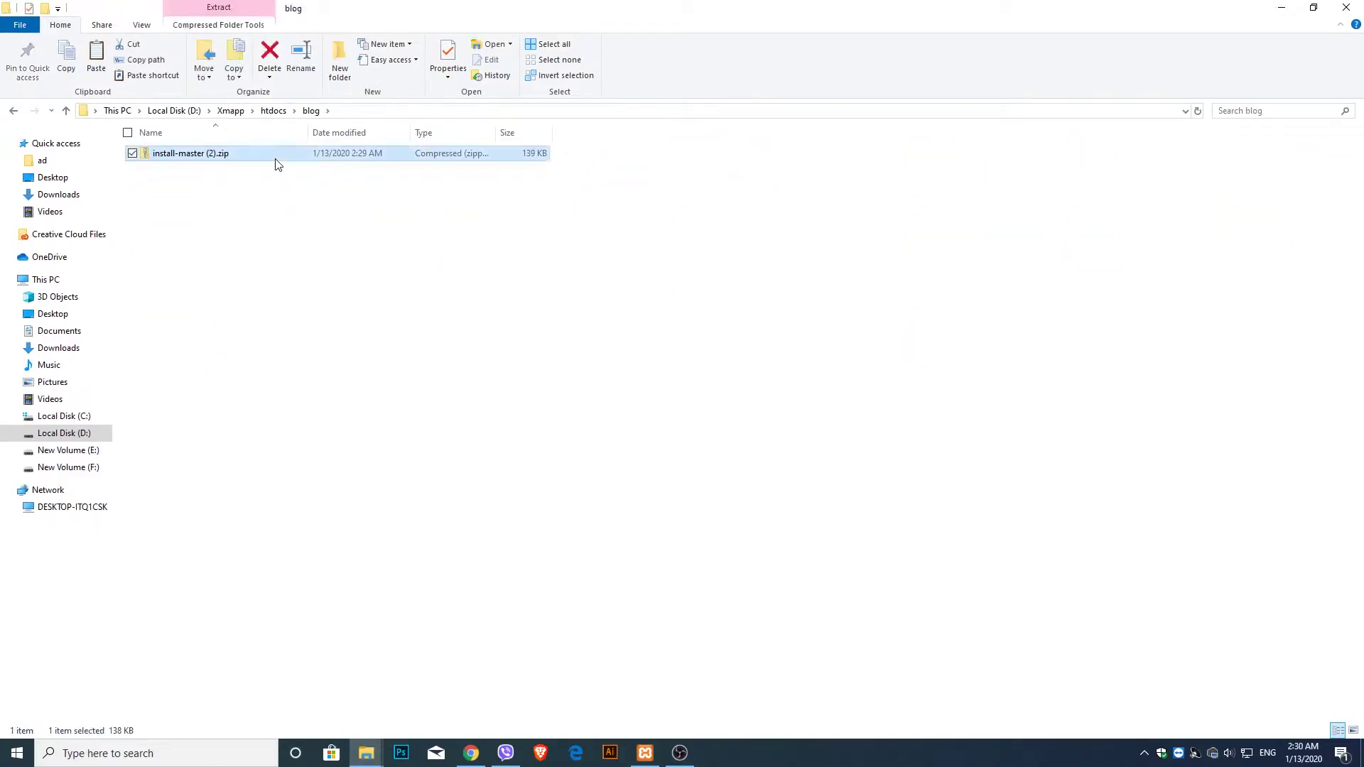
right_click(277, 164)
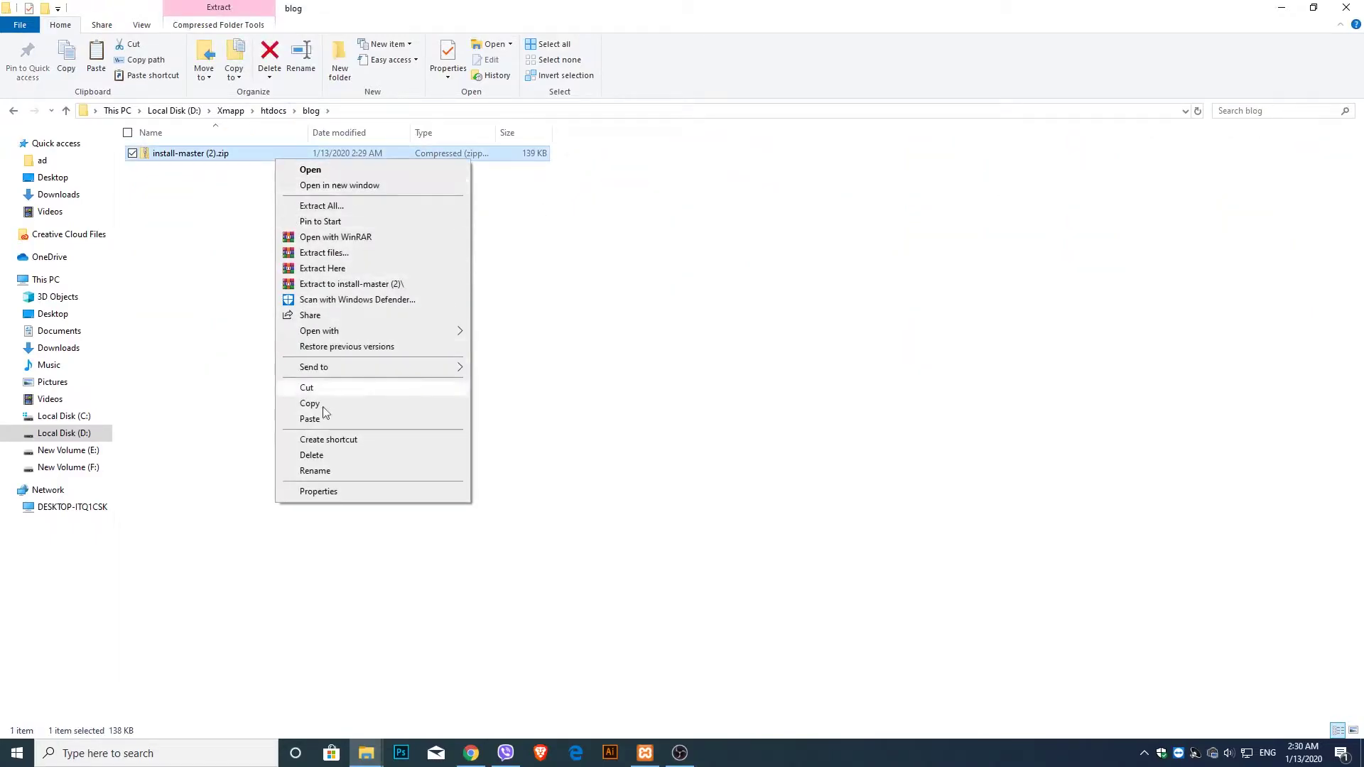
click(344, 273)
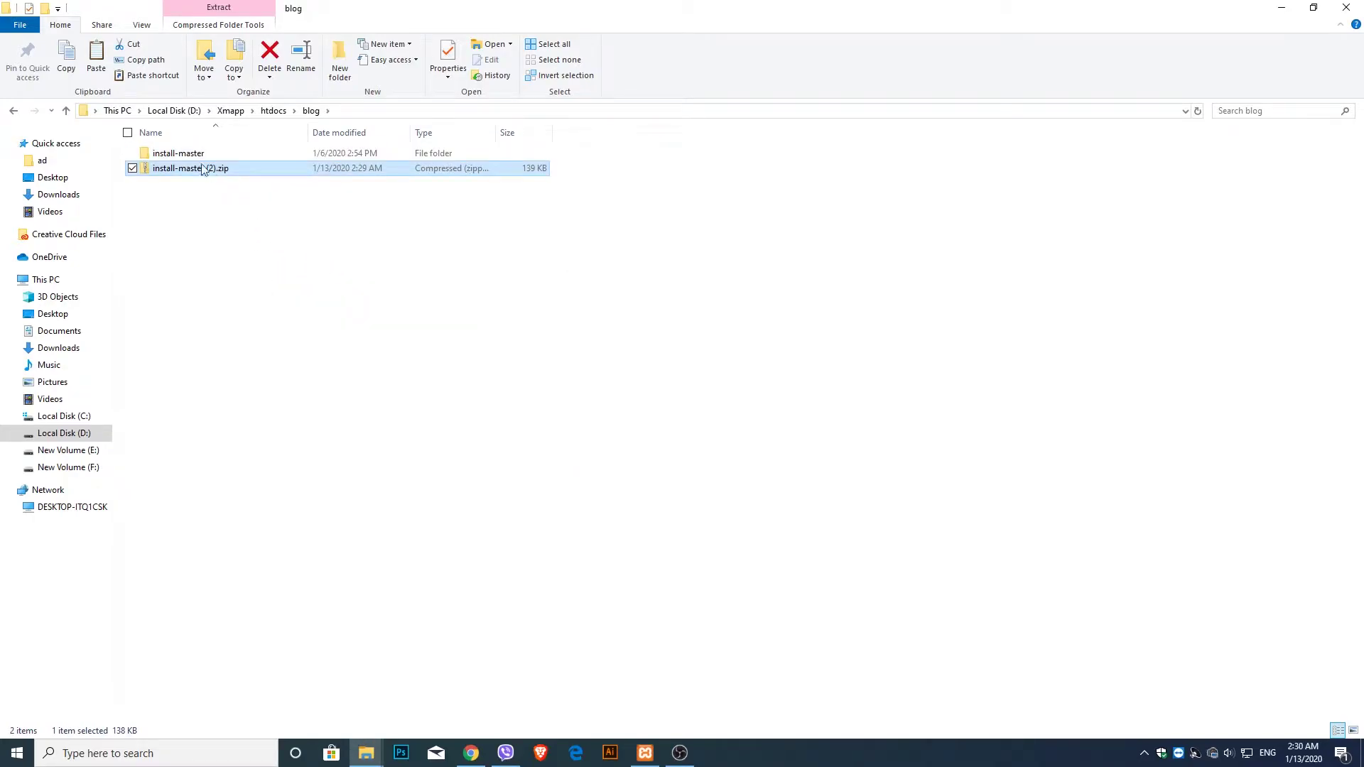
right_click(196, 168)
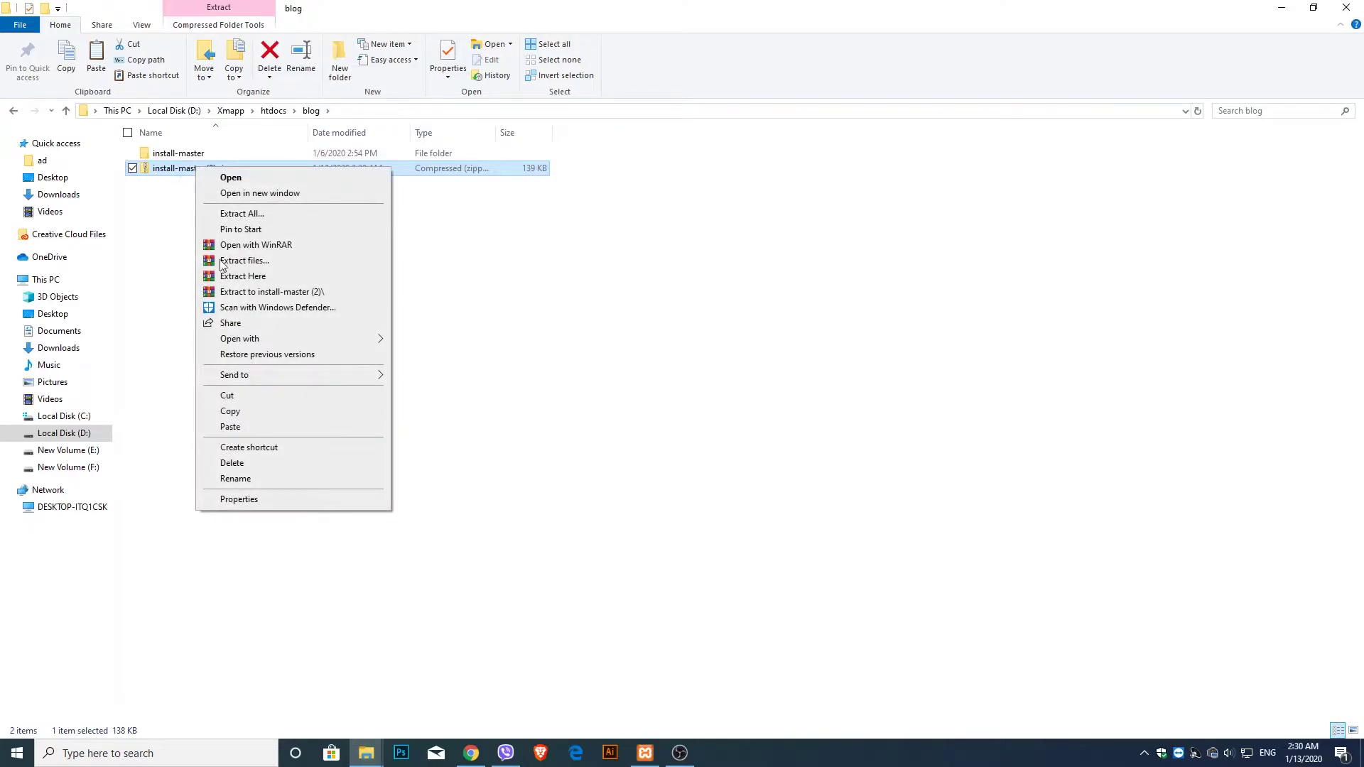
click(257, 466)
- Move the four install-master items up into blog and delete the empty install-master folder
double_click(206, 155)
drag(248, 292, 176, 141)
right_click(185, 165)
click(226, 327)
right_click(207, 181)
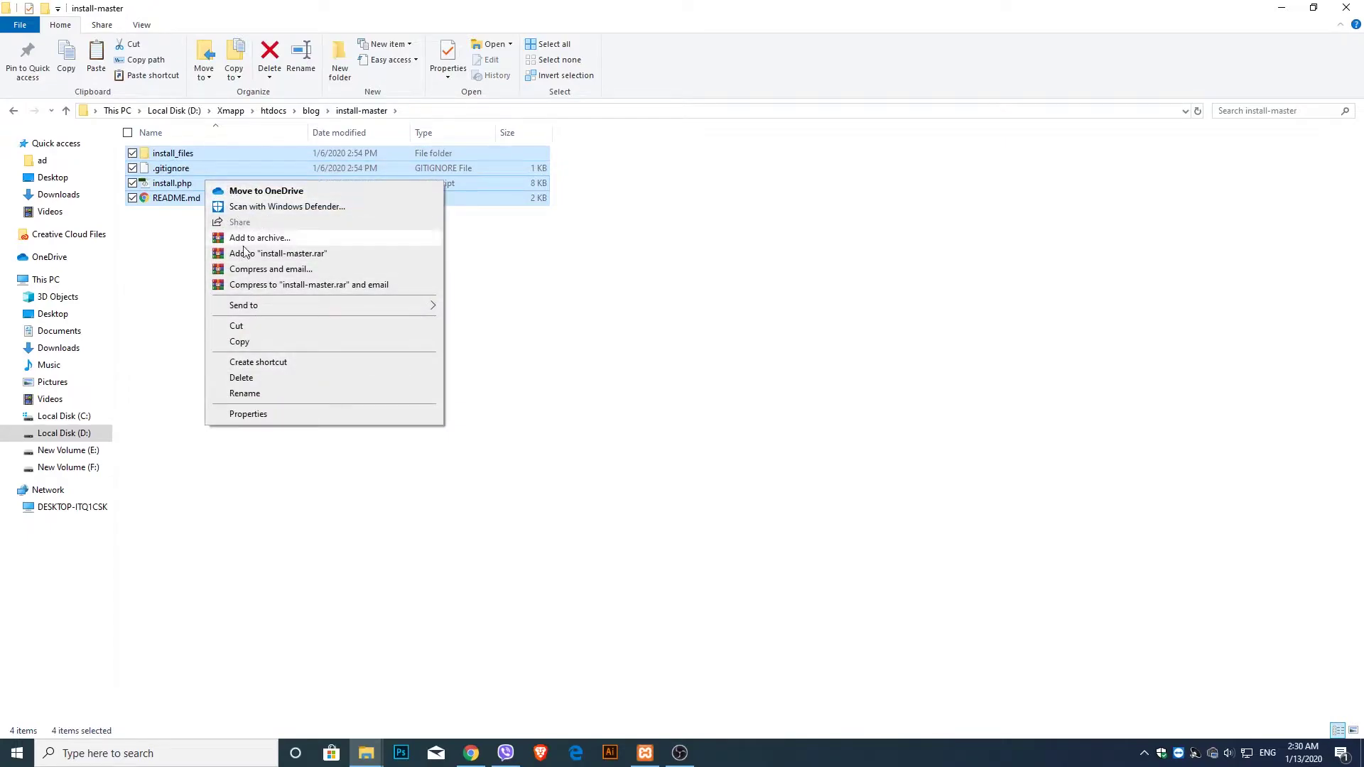
click(256, 326)
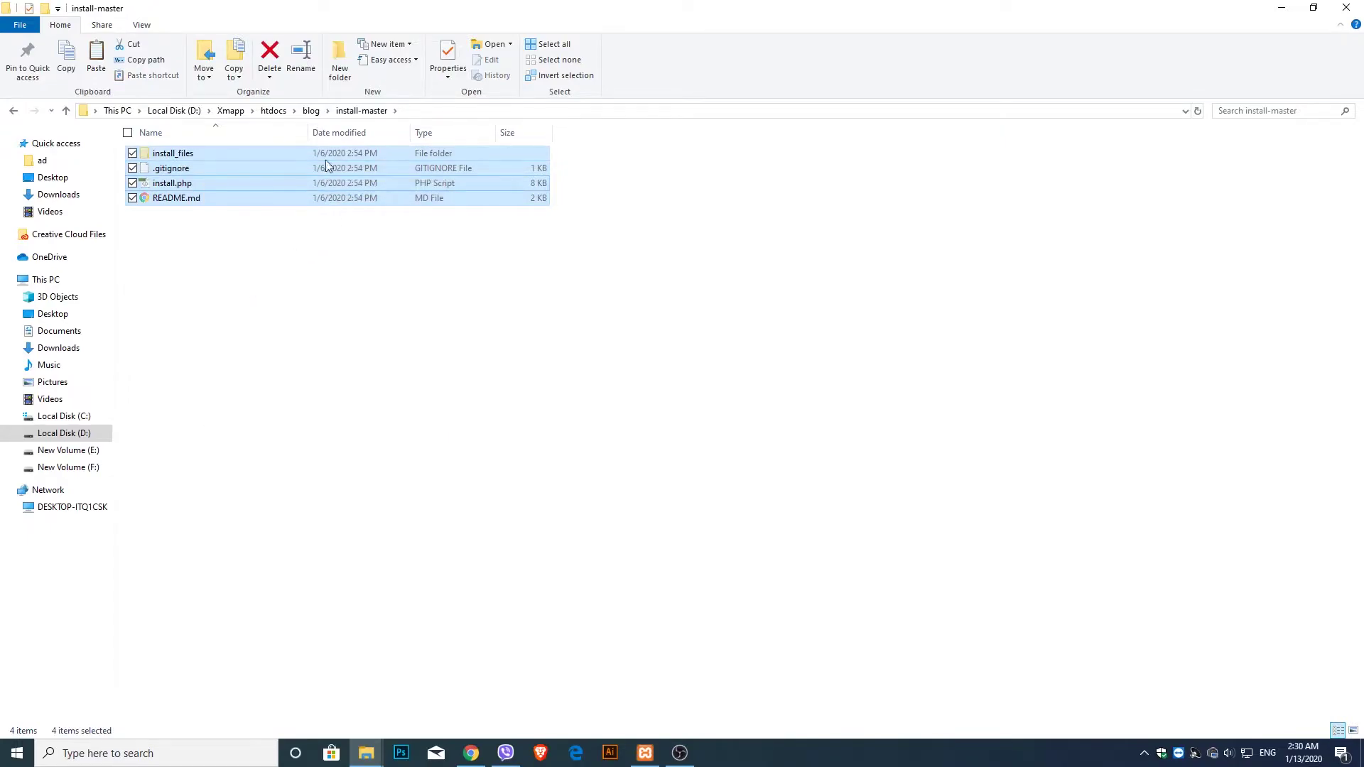
click(311, 110)
key(ctrl+v)
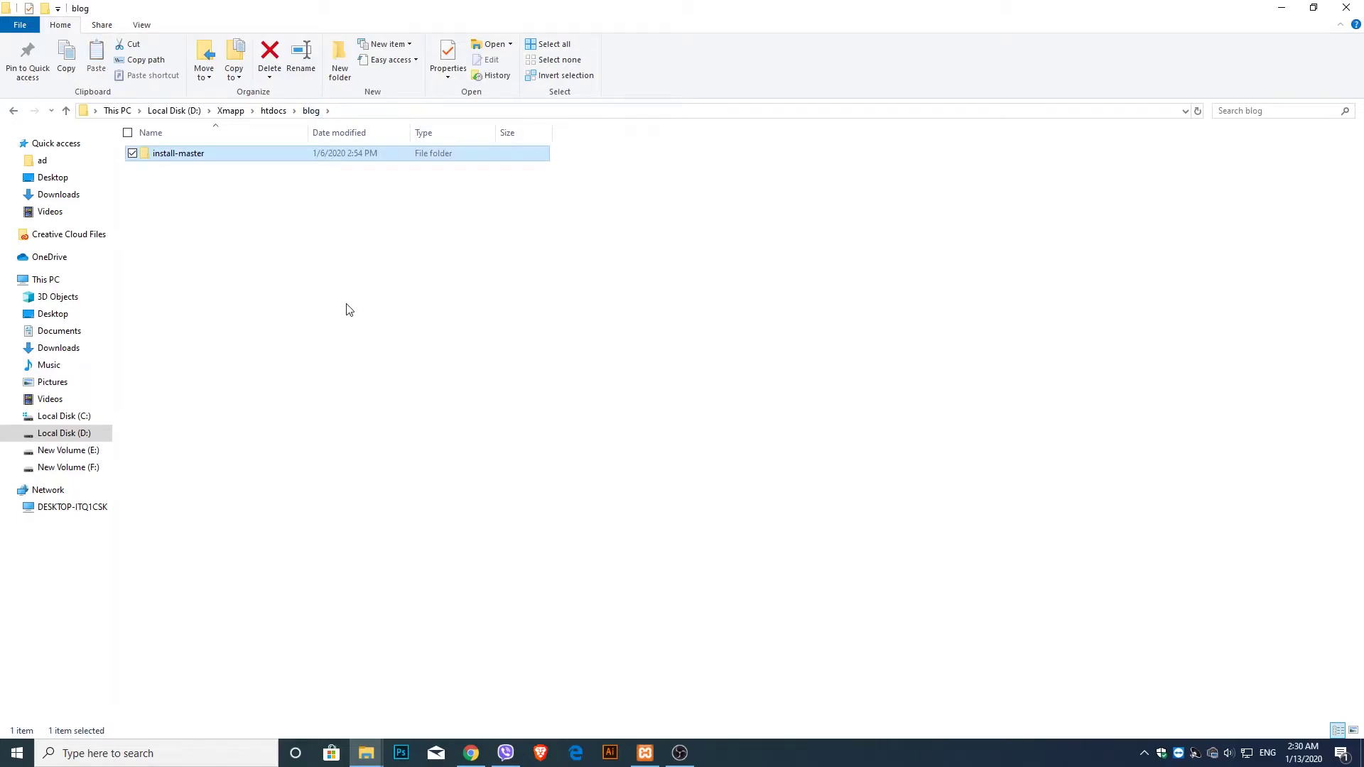
click(222, 182)
click(219, 167)
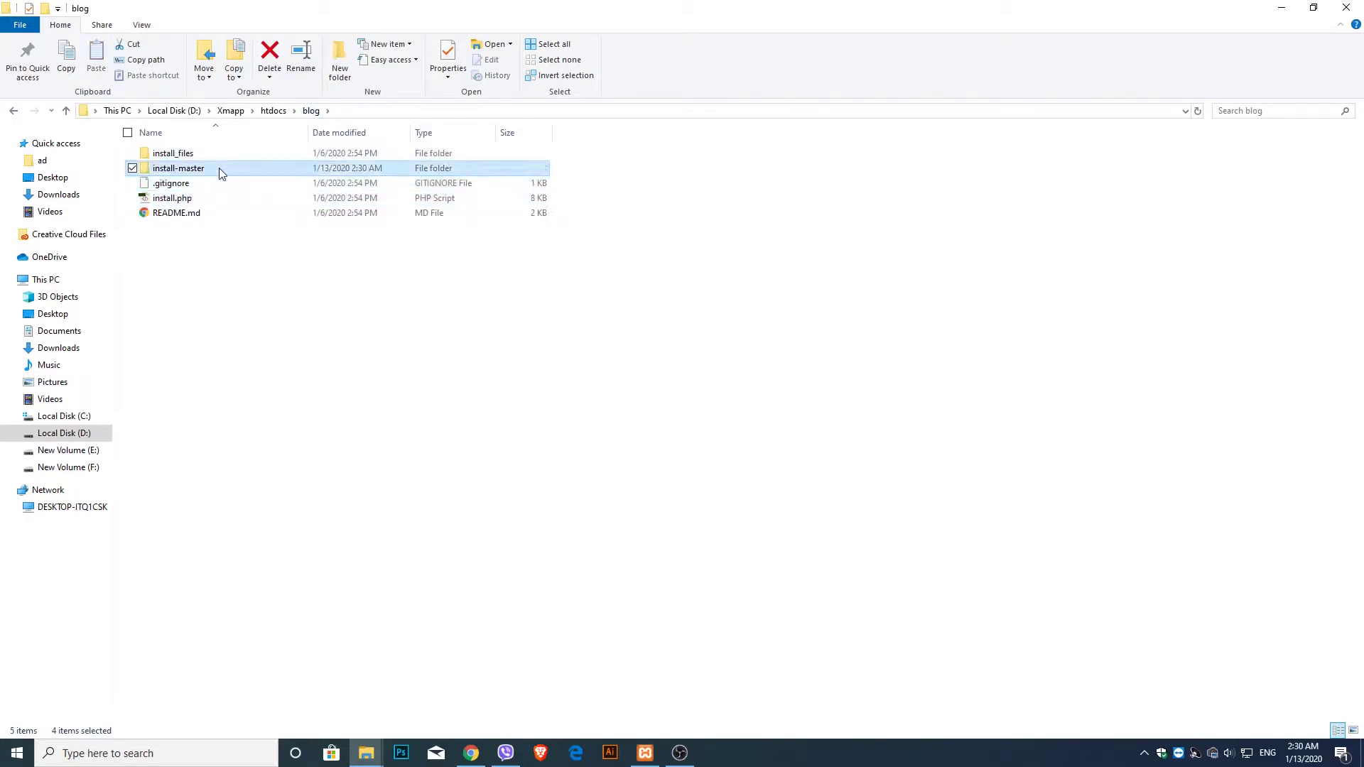
right_click(225, 171)
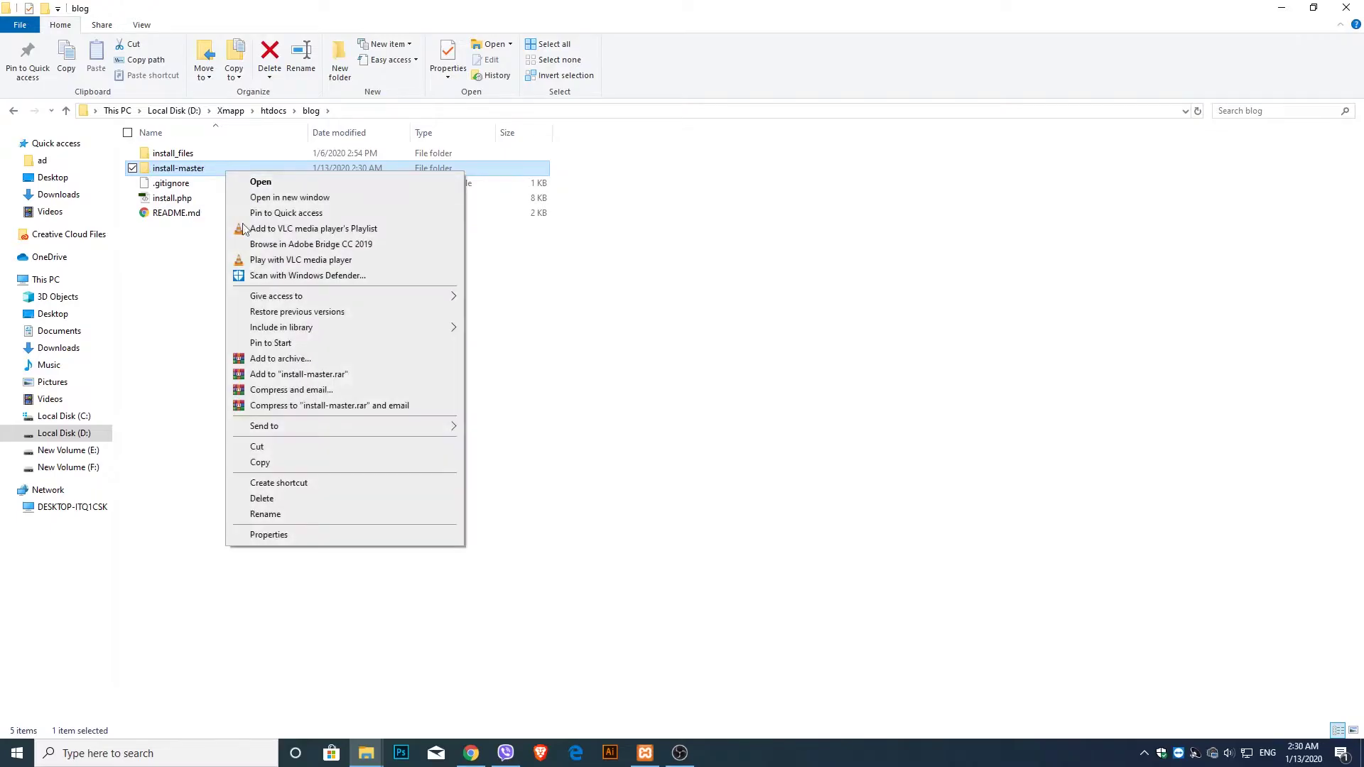
click(295, 503)
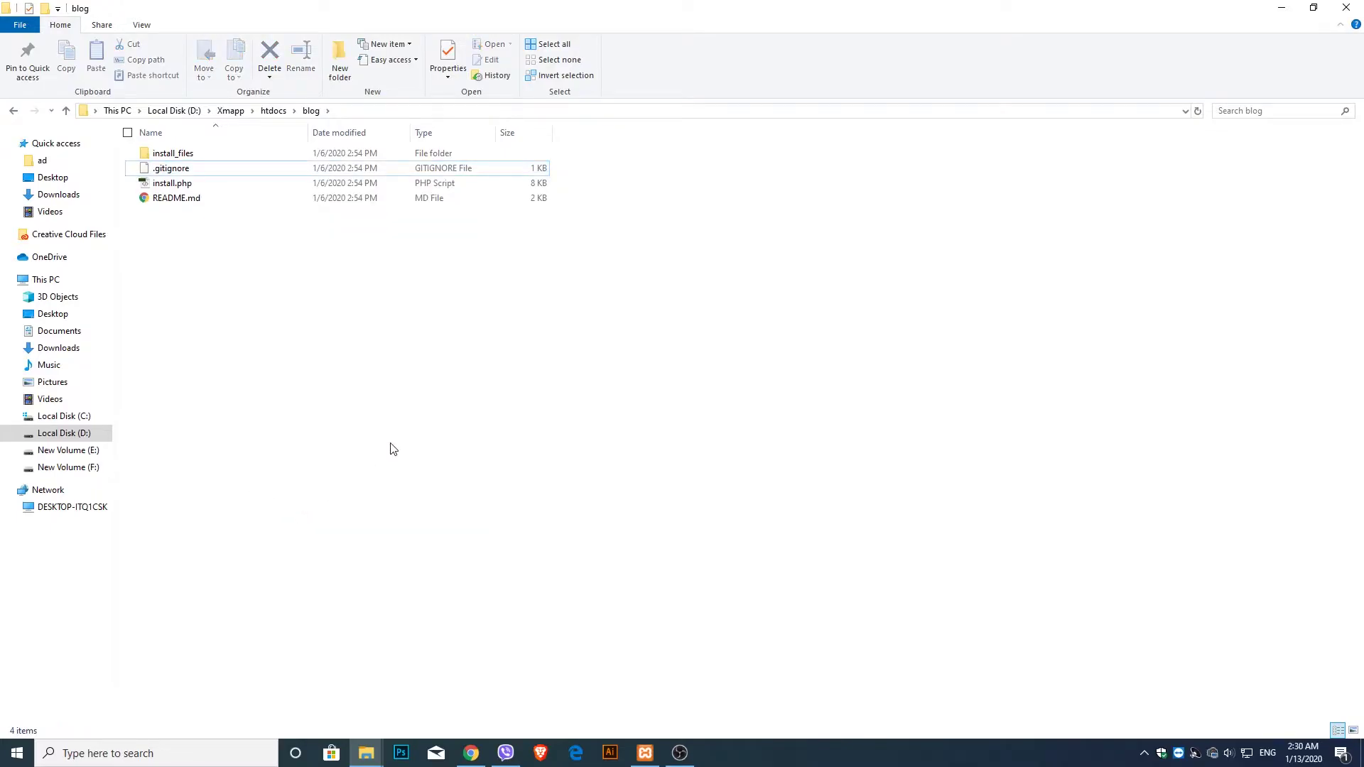
- Confirm Apache and MySQL are running in XAMPP, then minimize it and close File Explorer
click(645, 753)
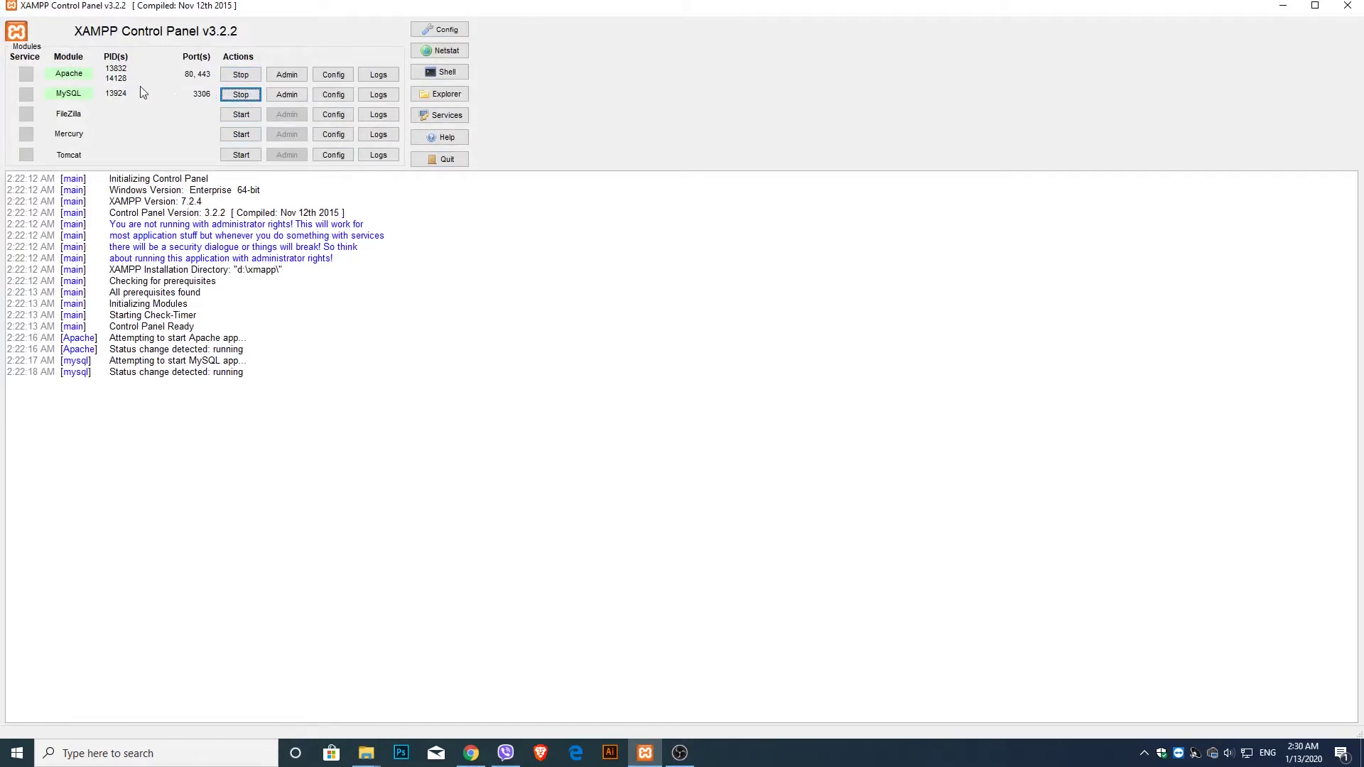
click(1283, 6)
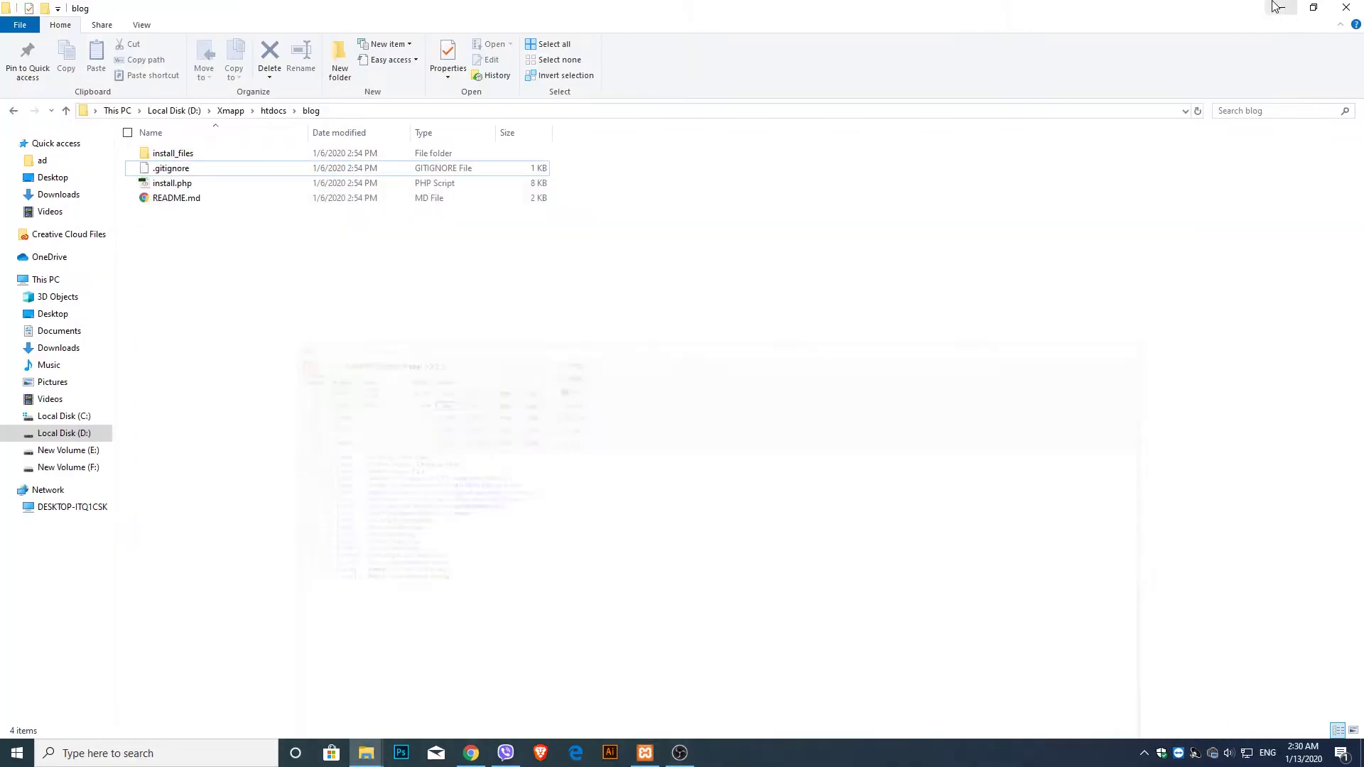
click(1347, 6)
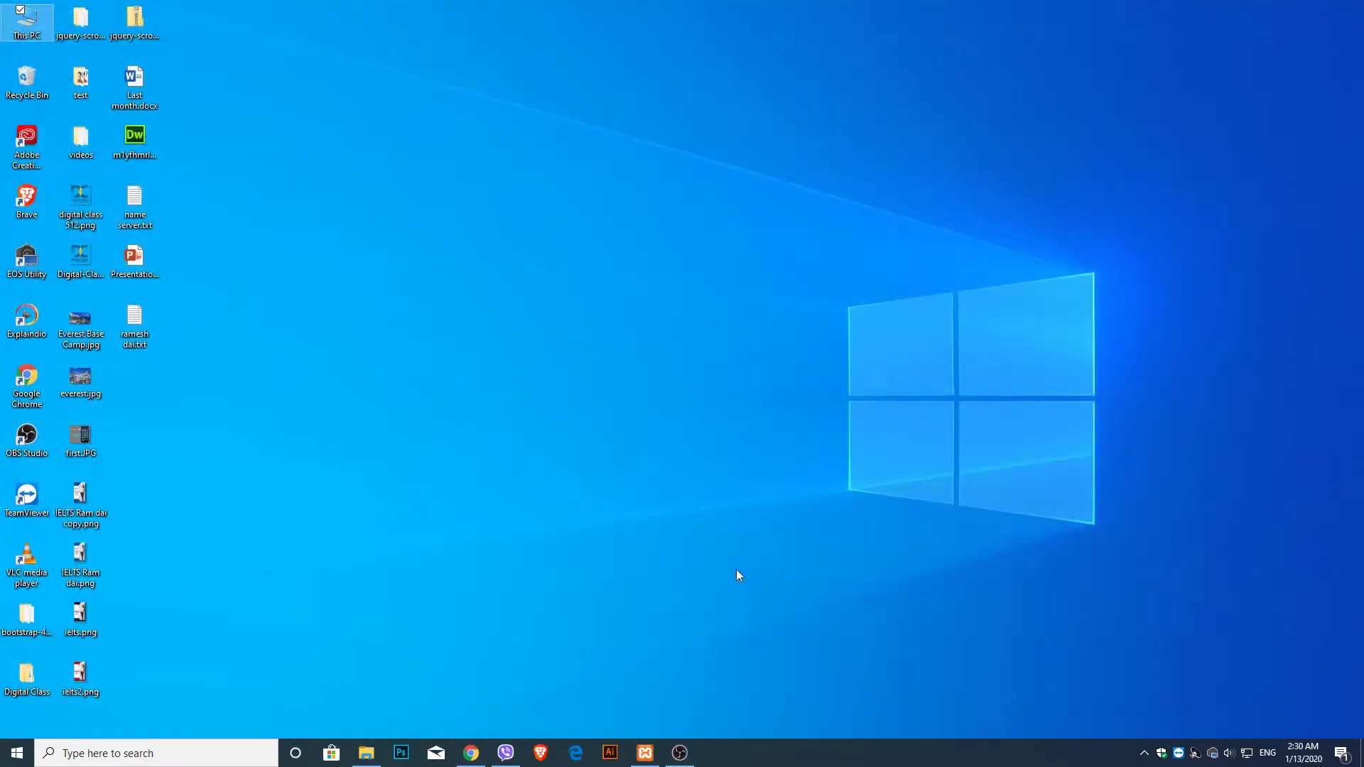
- Load localhost/phpmyadmin in a new Chrome tab
click(471, 753)
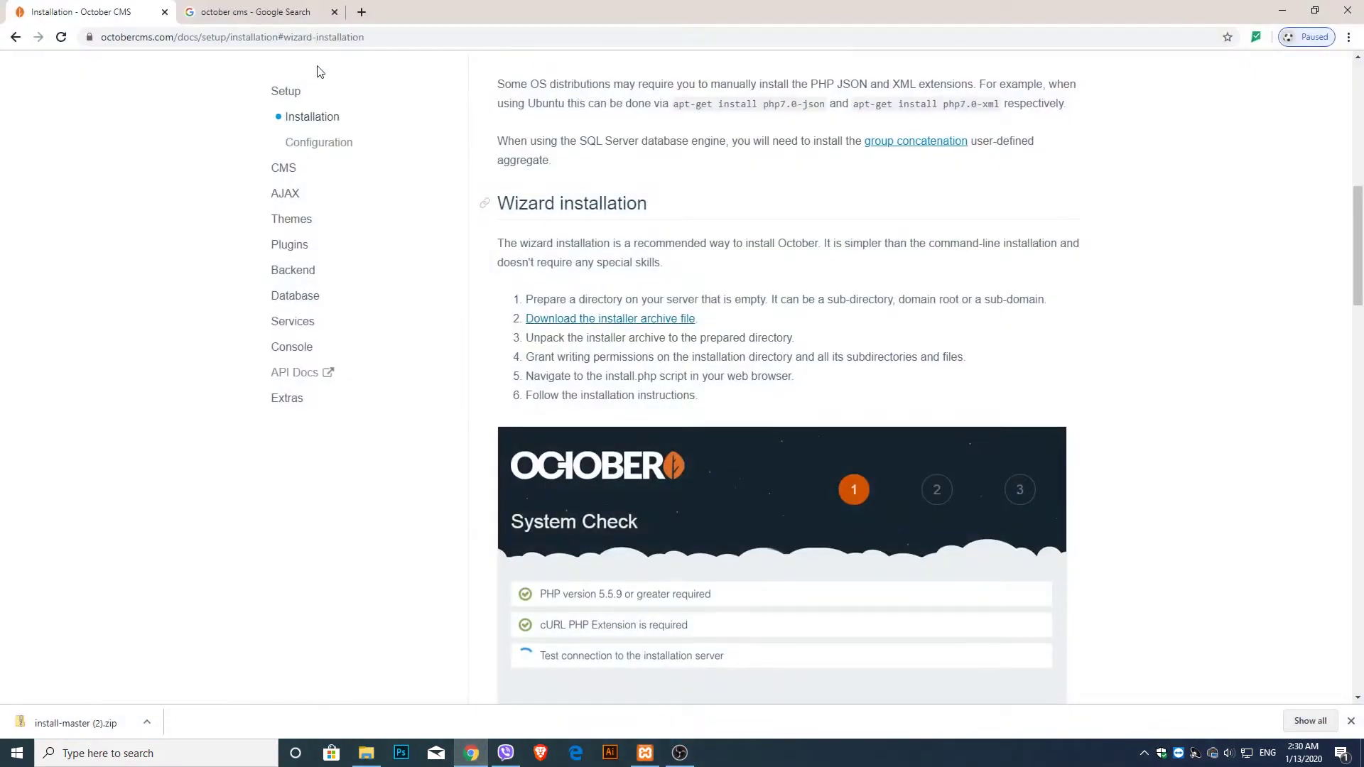
click(363, 10)
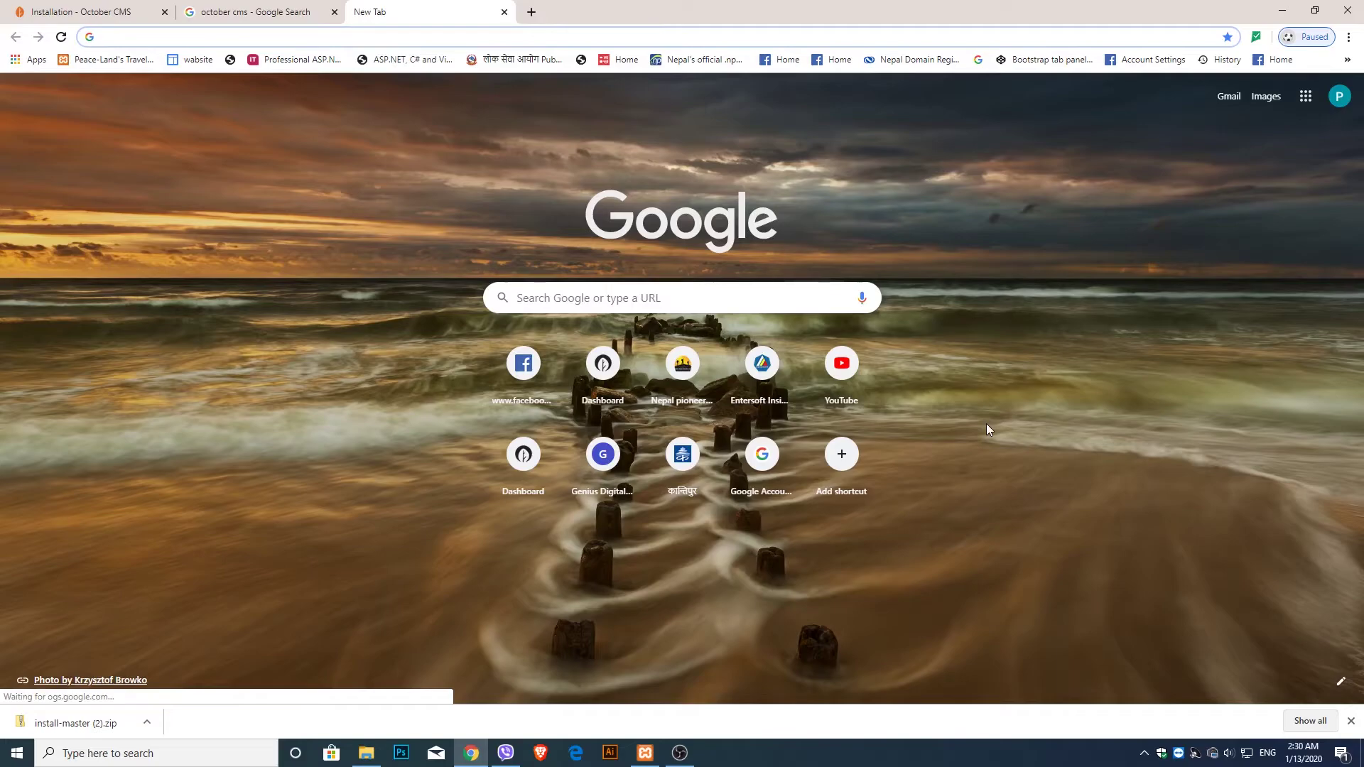
text(localhost)
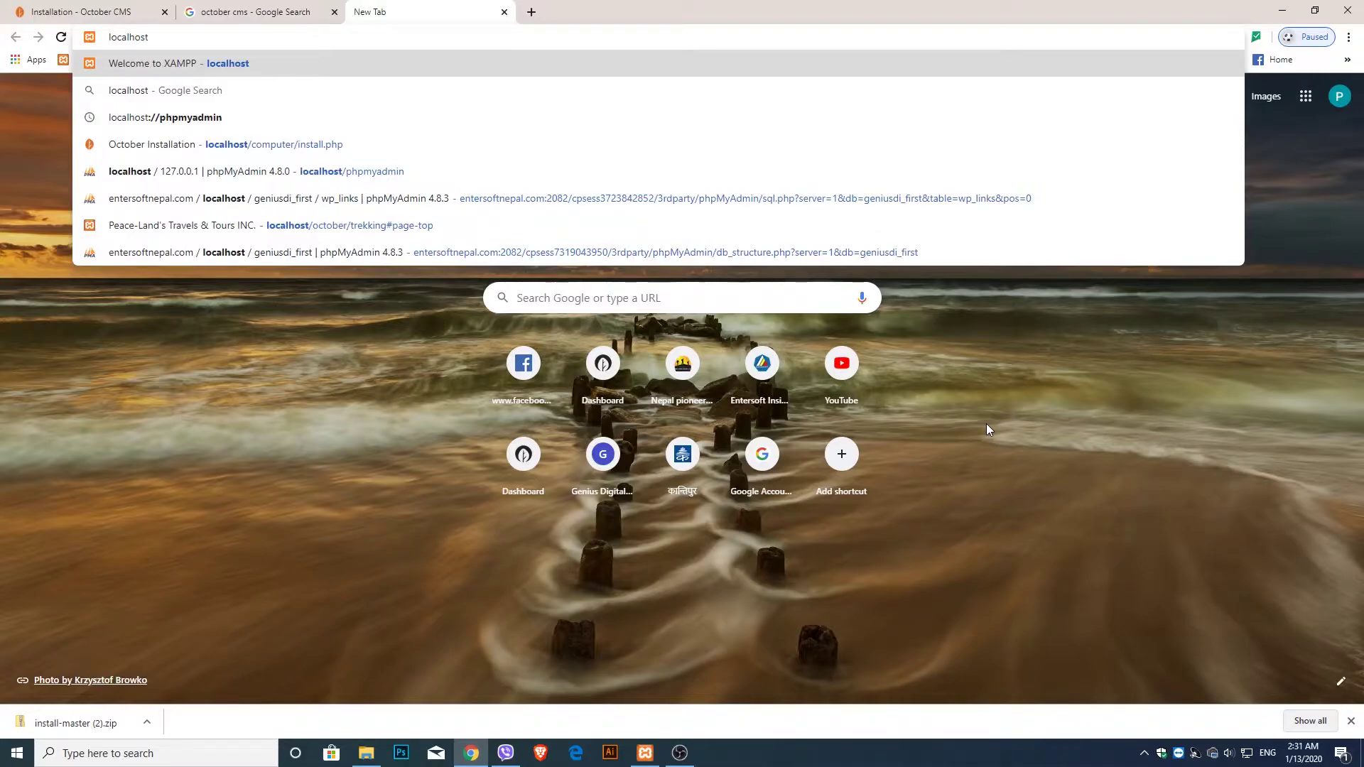
text(/phpmyadmin)
key(Return)
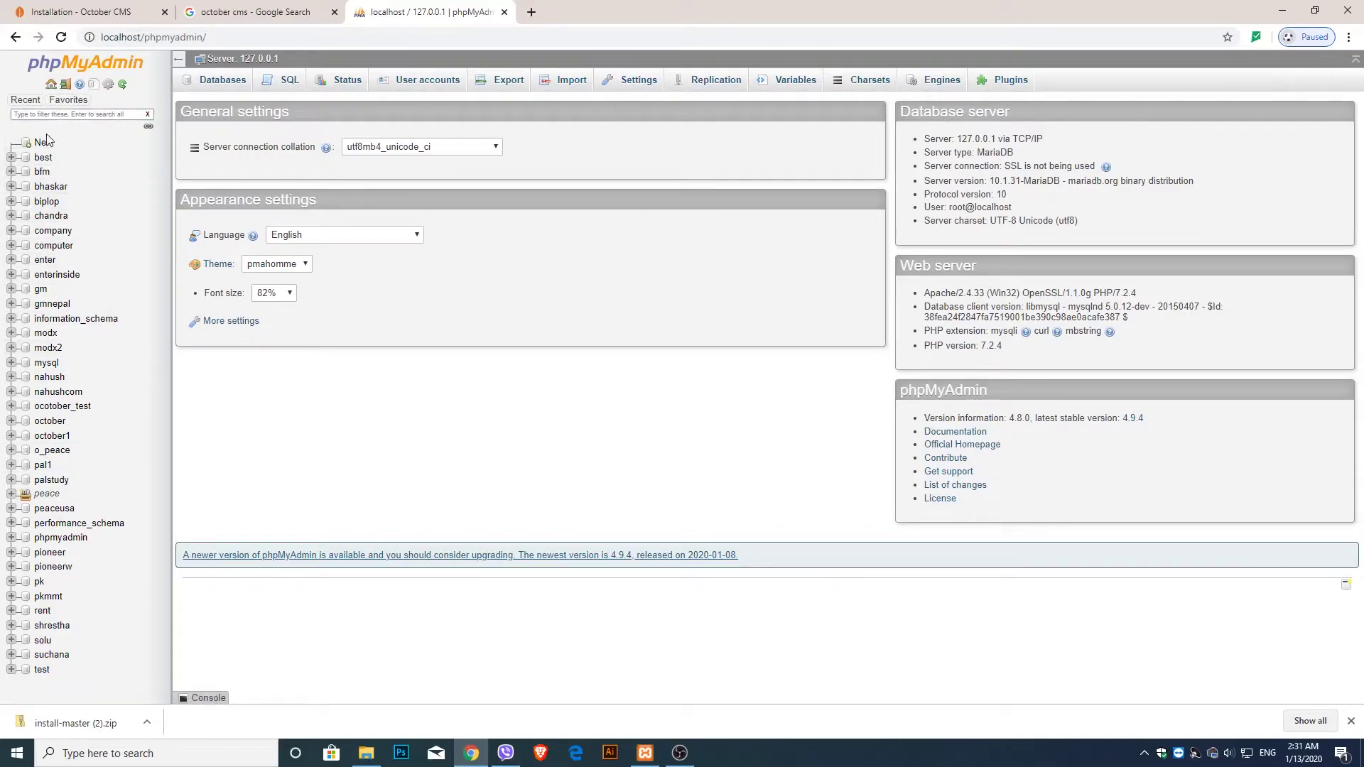
- Create a new database named blog from the sidebar's New link
click(248, 10)
click(362, 12)
click(296, 12)
click(355, 14)
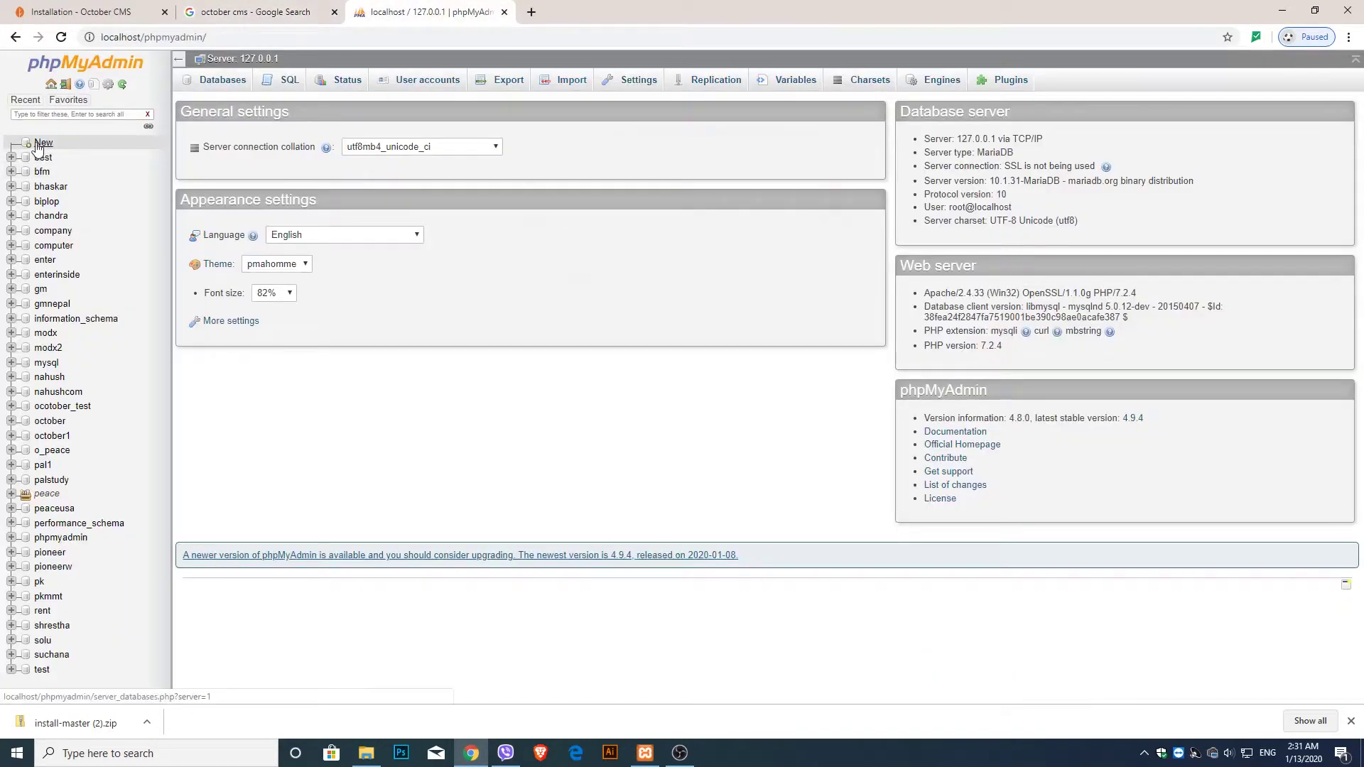
click(39, 143)
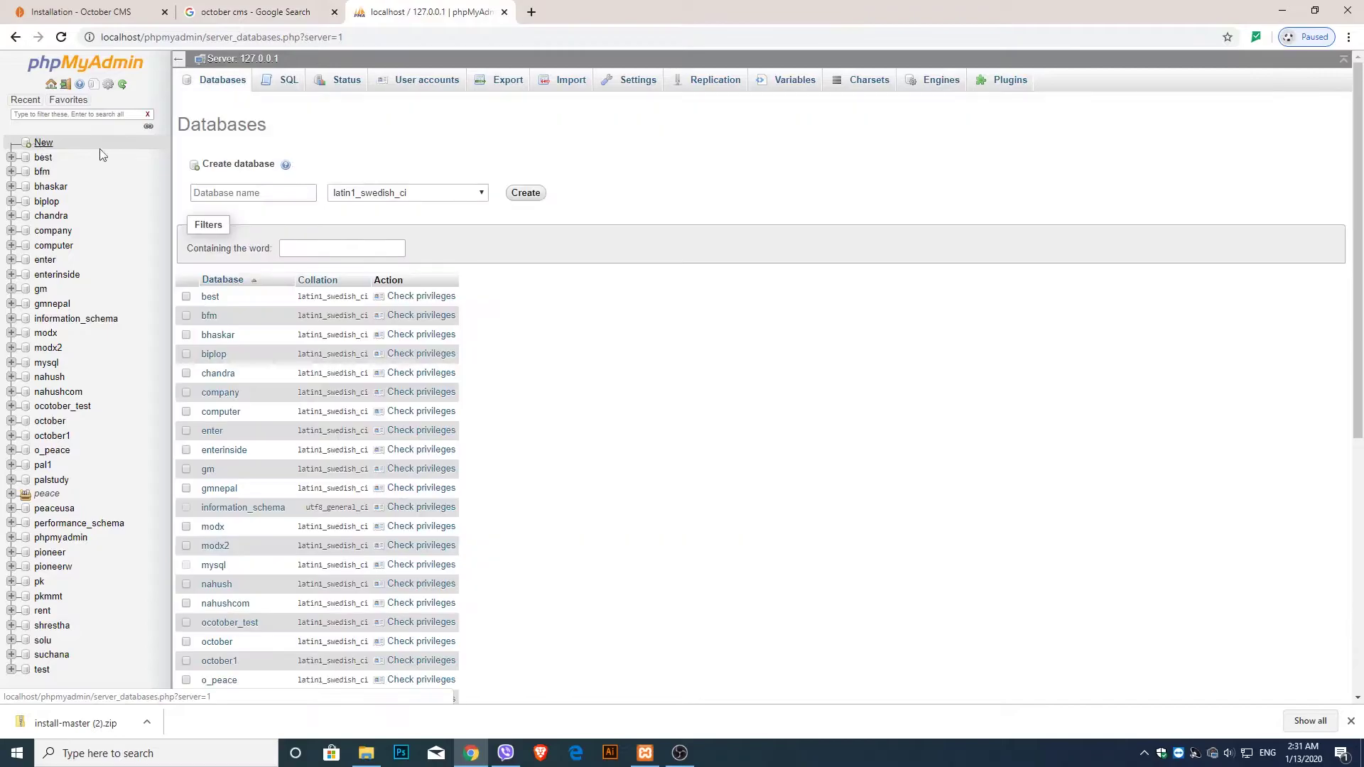
click(235, 199)
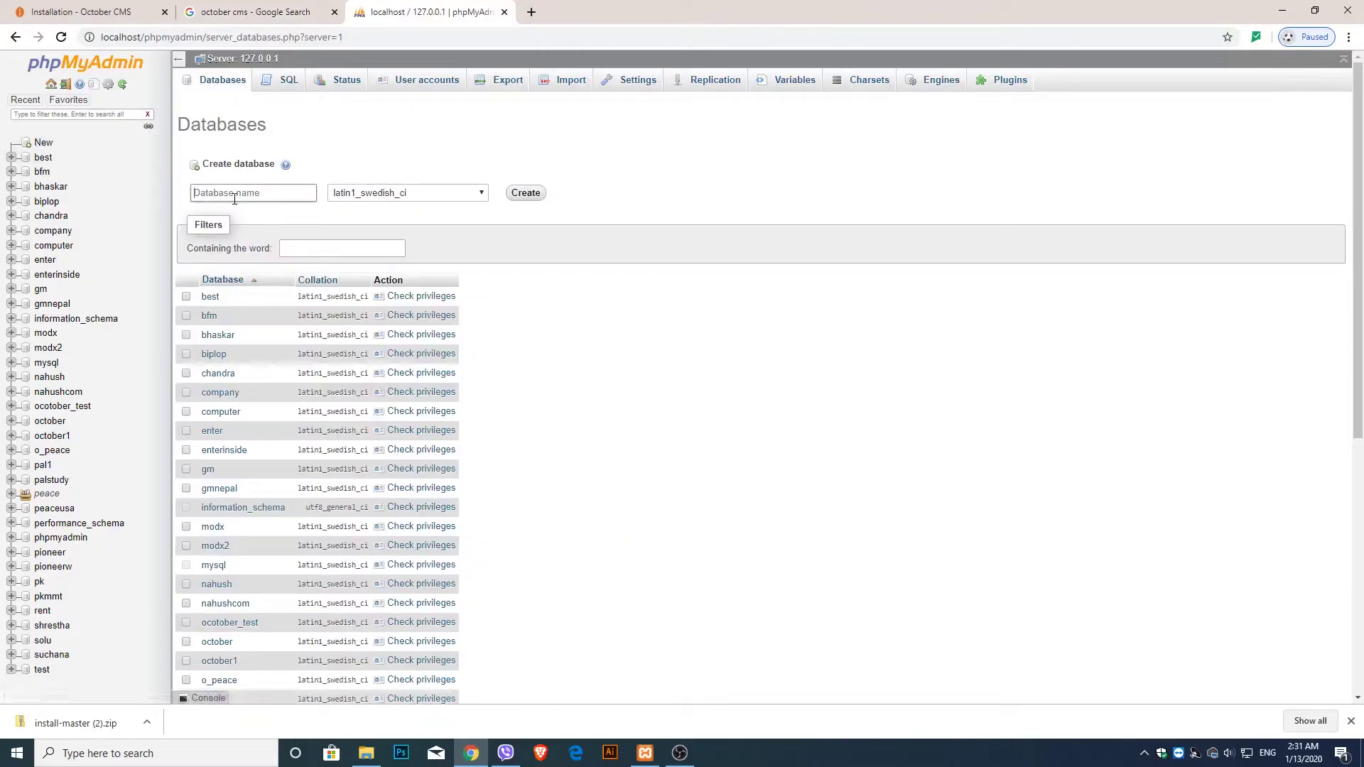
text(blog)
click(519, 200)
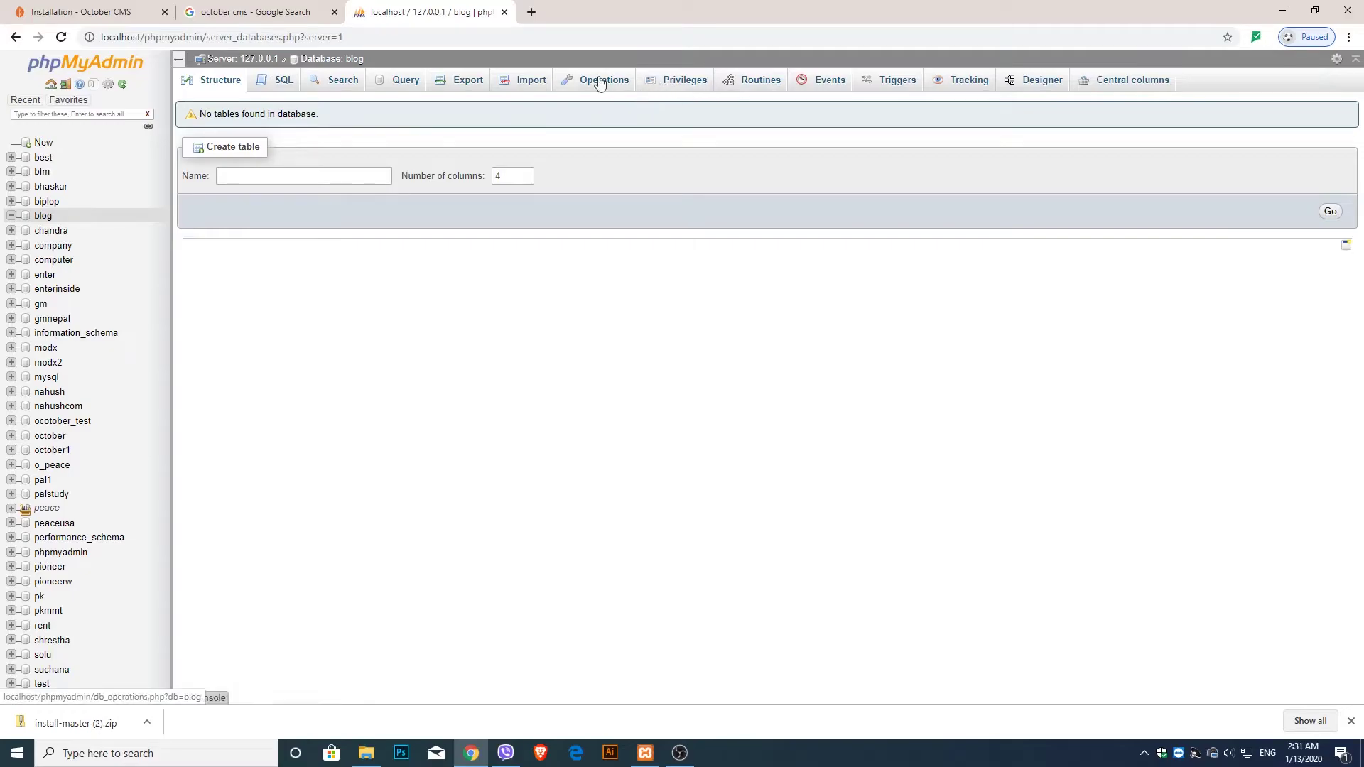
- Start a new user account named blog on host localhost and enter its password
click(676, 86)
scroll(429, 274, down, 3)
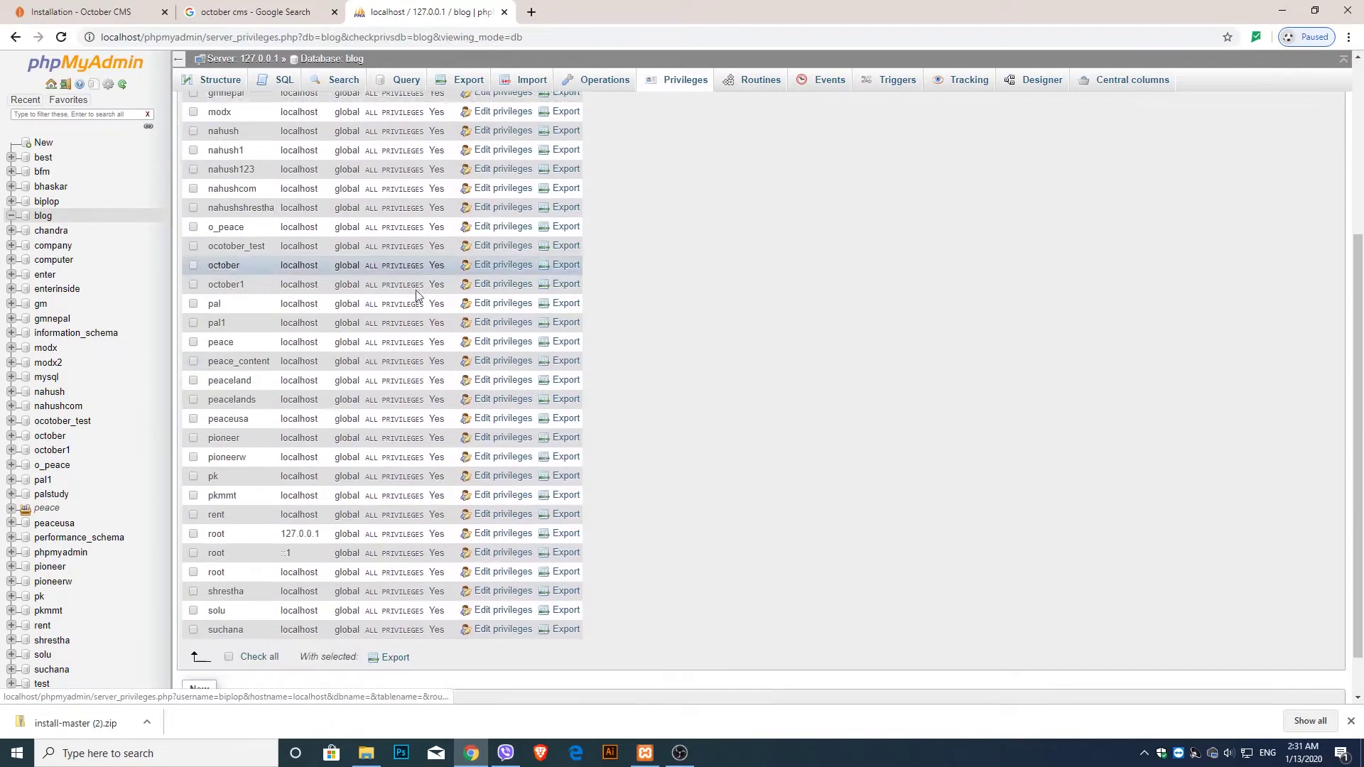
scroll(429, 274, down, 3)
scroll(270, 625, up, 8)
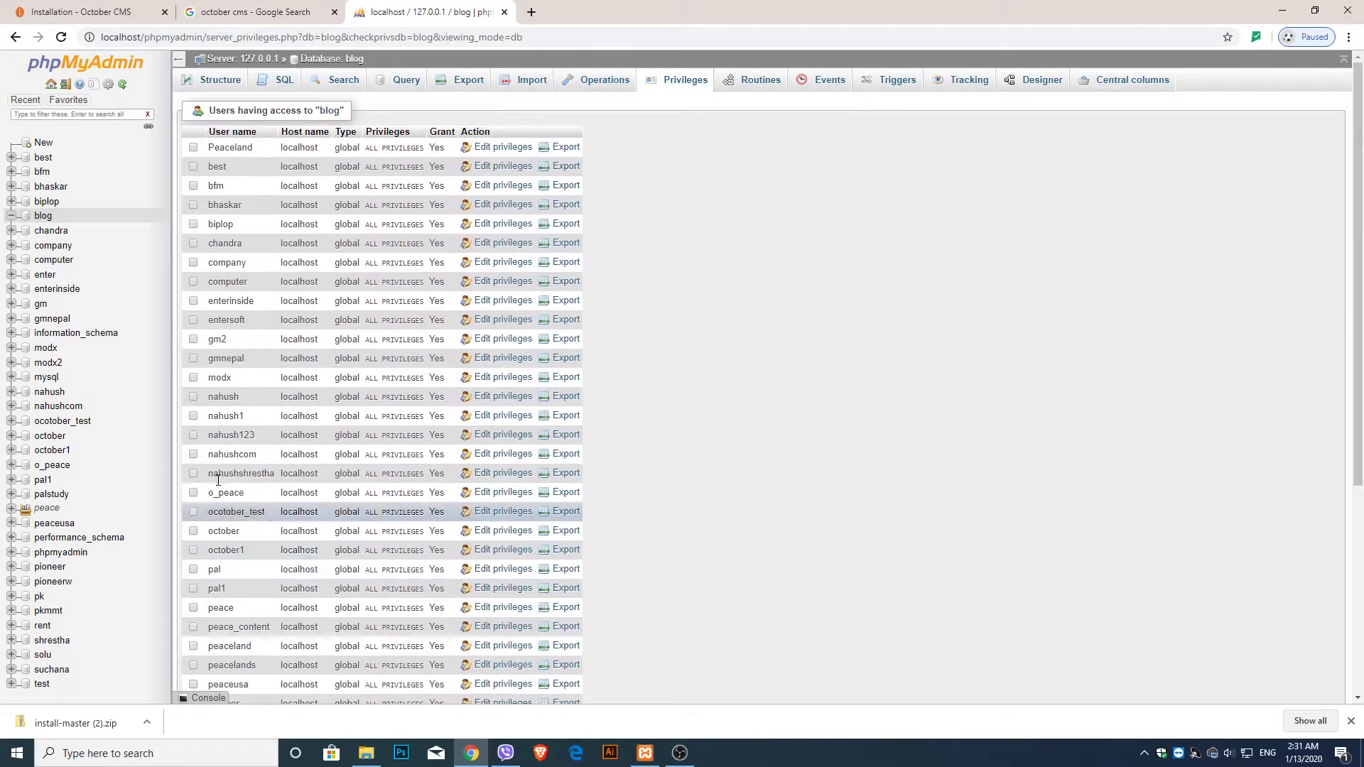
scroll(219, 511, down, 5)
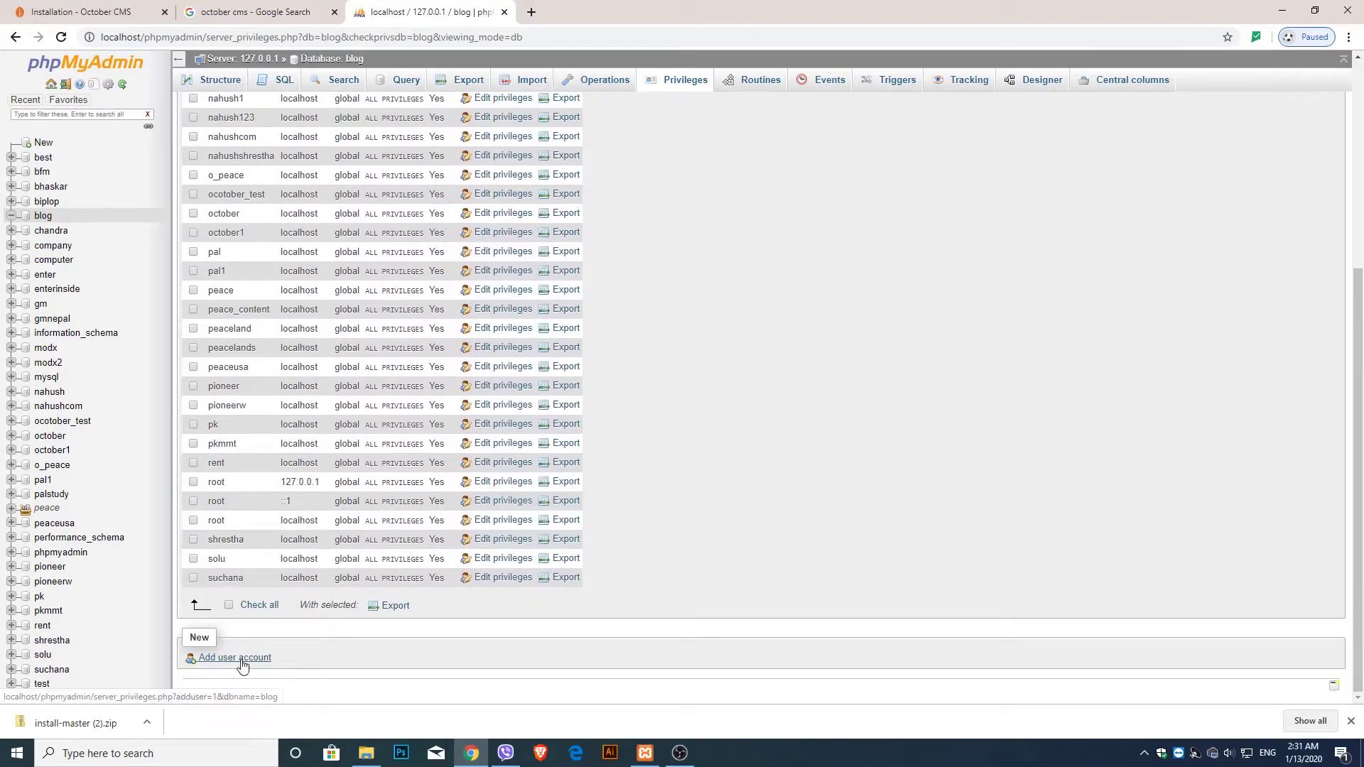
click(242, 666)
click(449, 197)
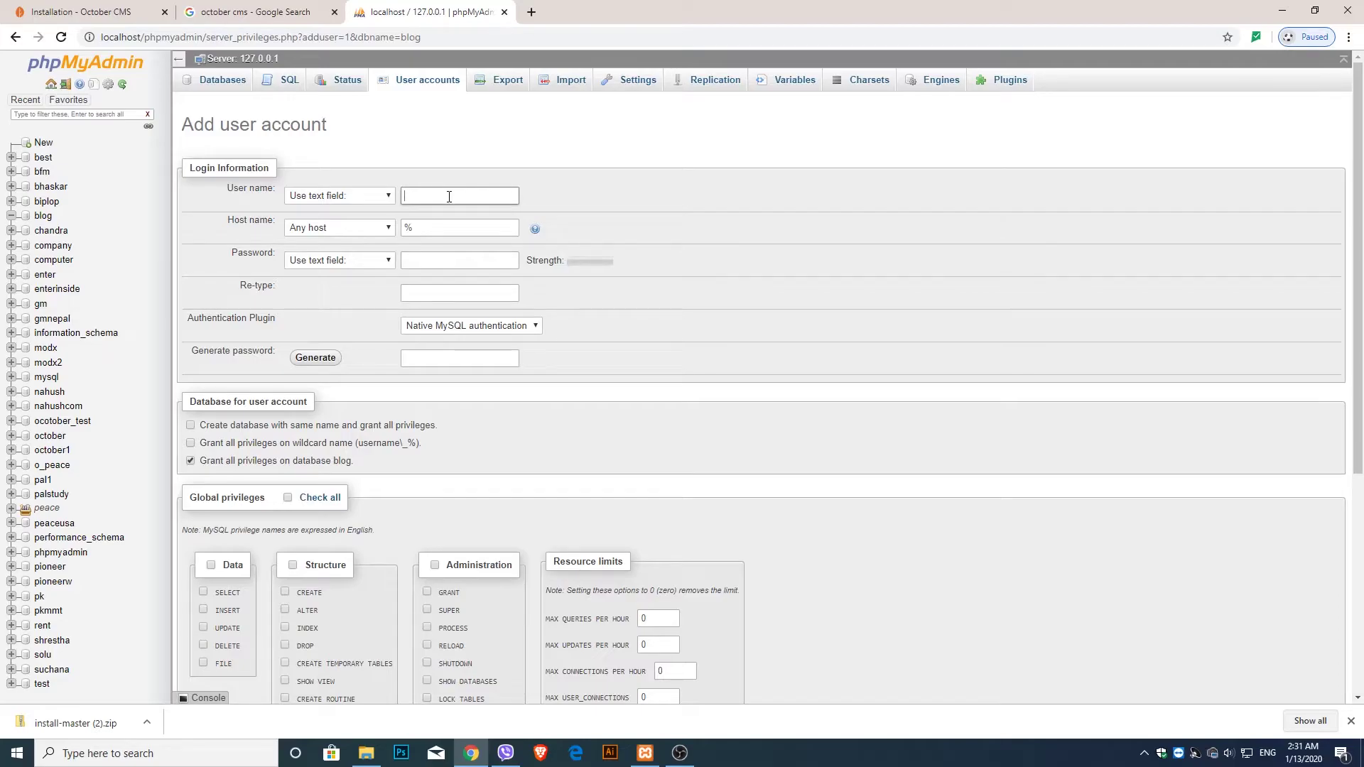
text(blog)
click(358, 231)
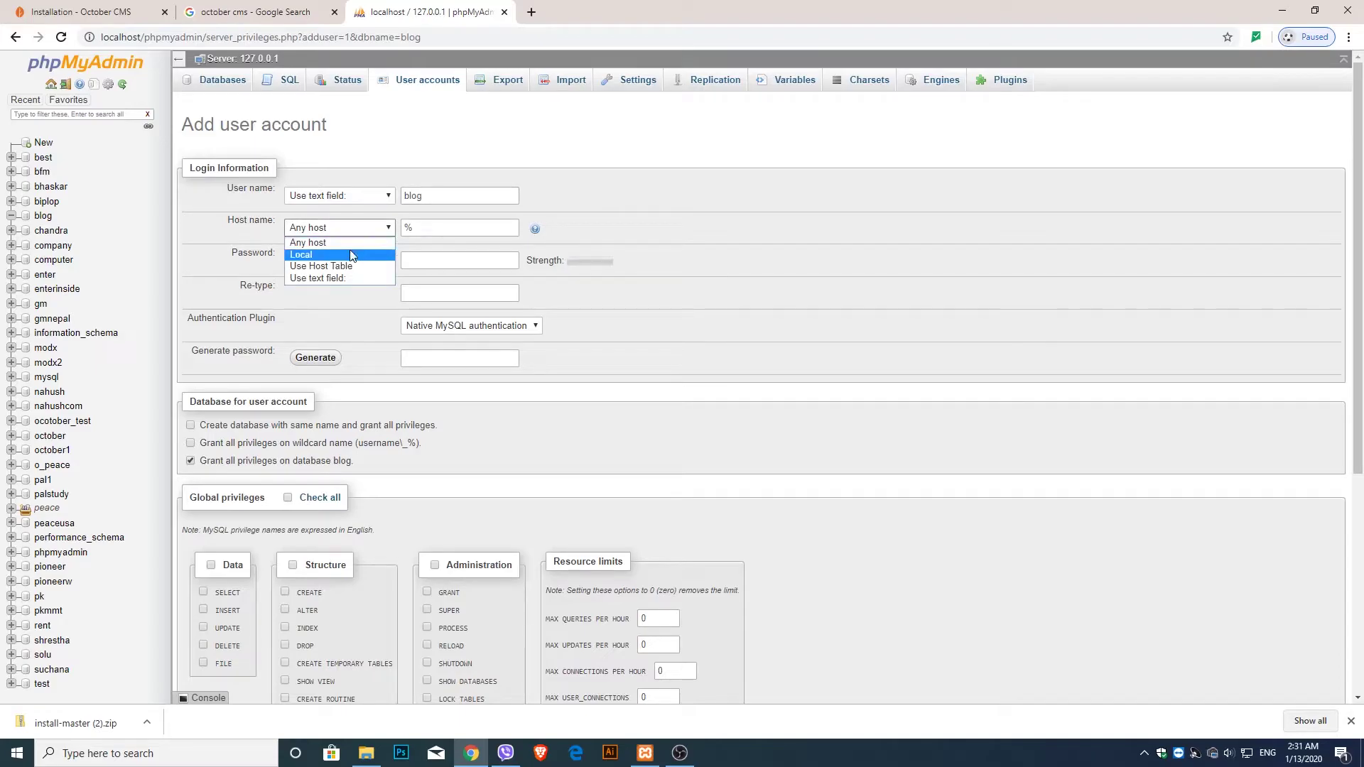
click(349, 254)
click(420, 259)
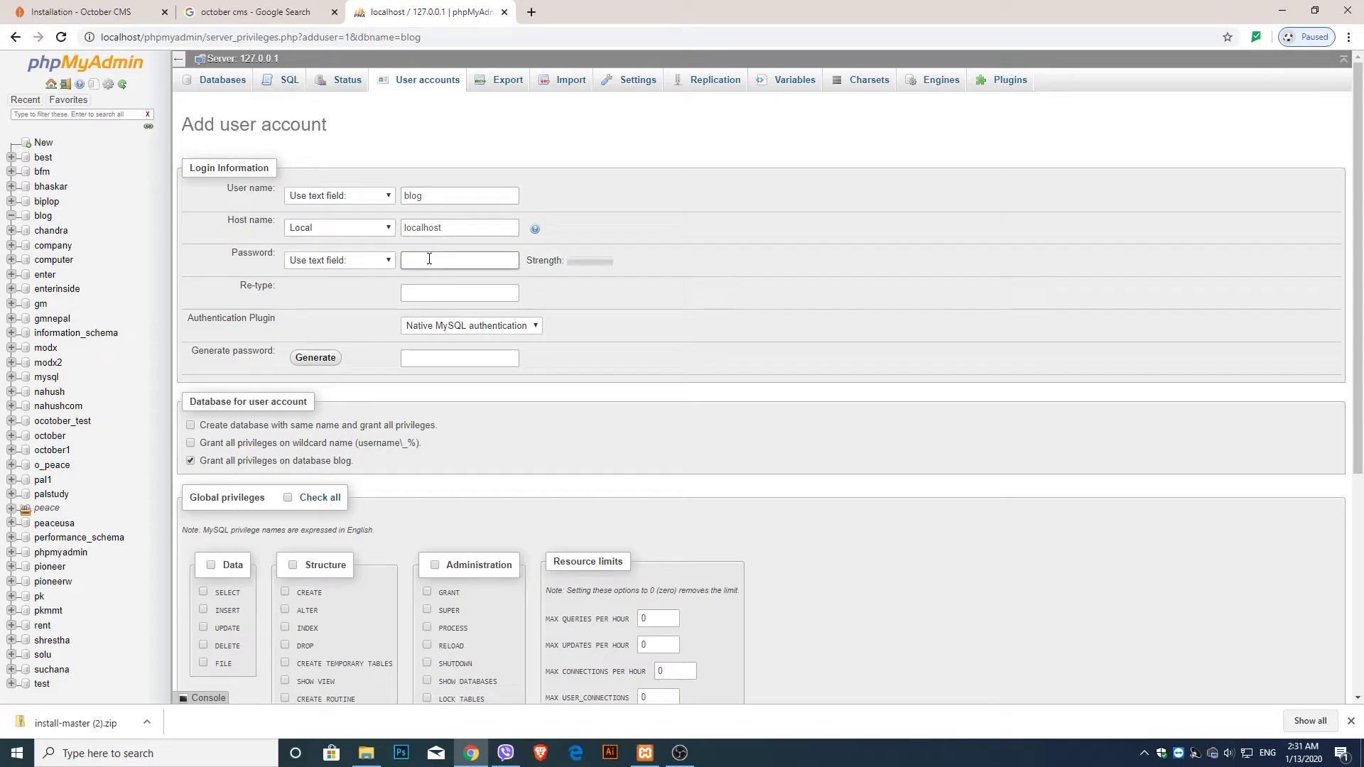
click(430, 290)
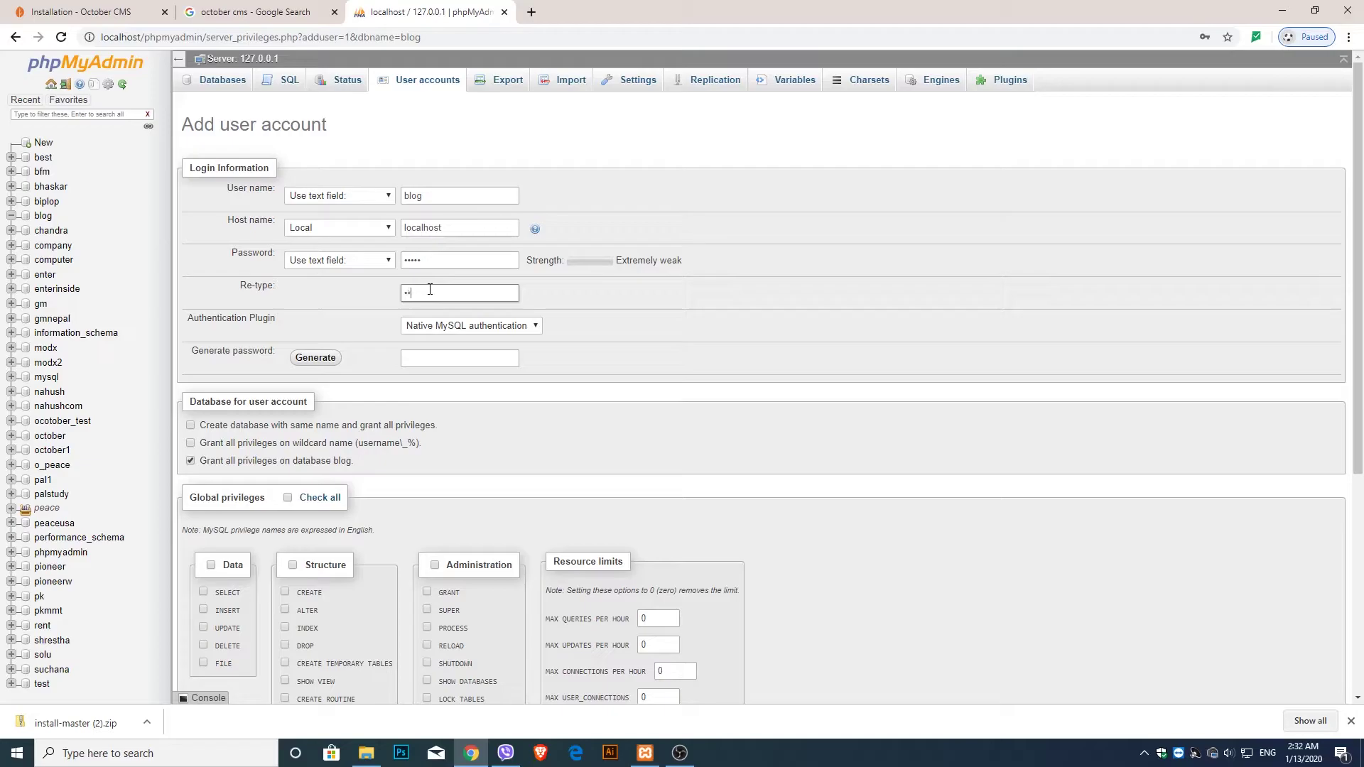
- Grant all global privileges and create the account
scroll(394, 348, down, 5)
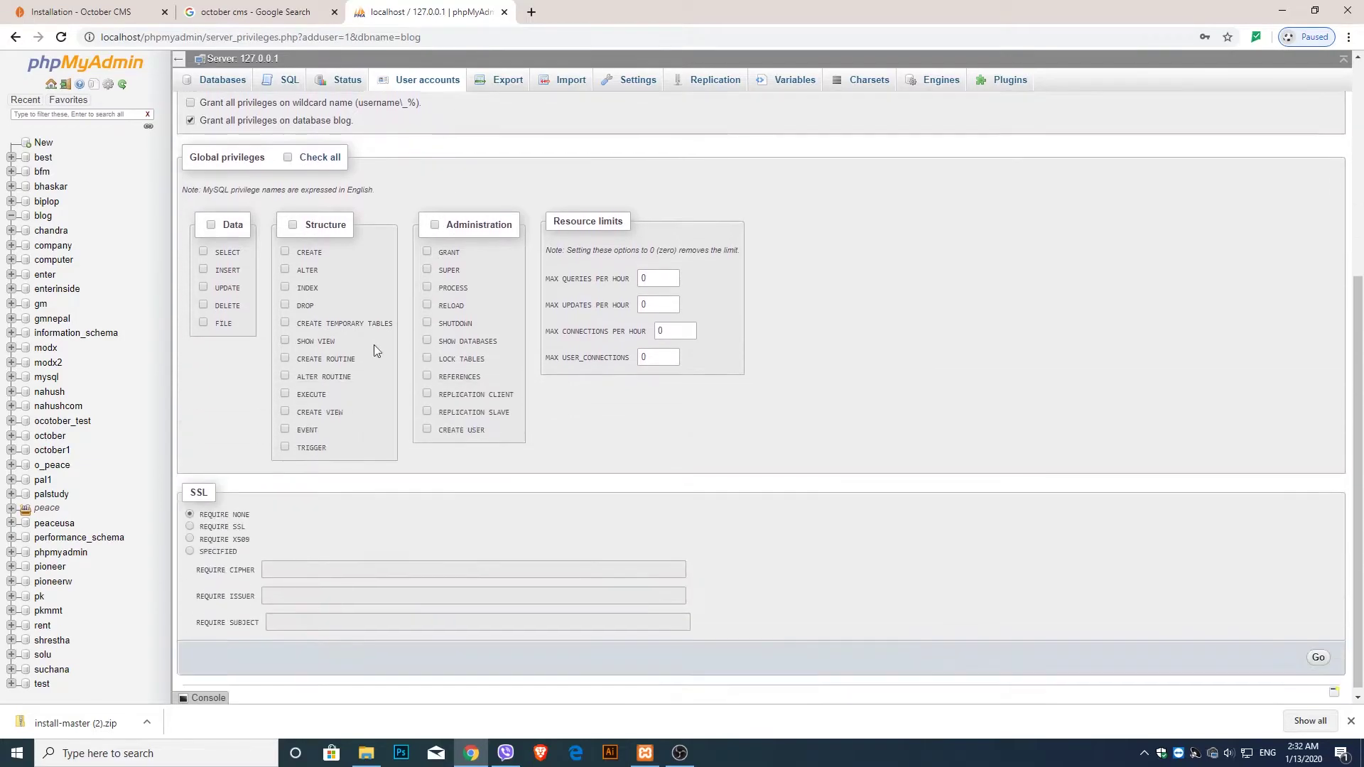
scroll(286, 348, up, 3)
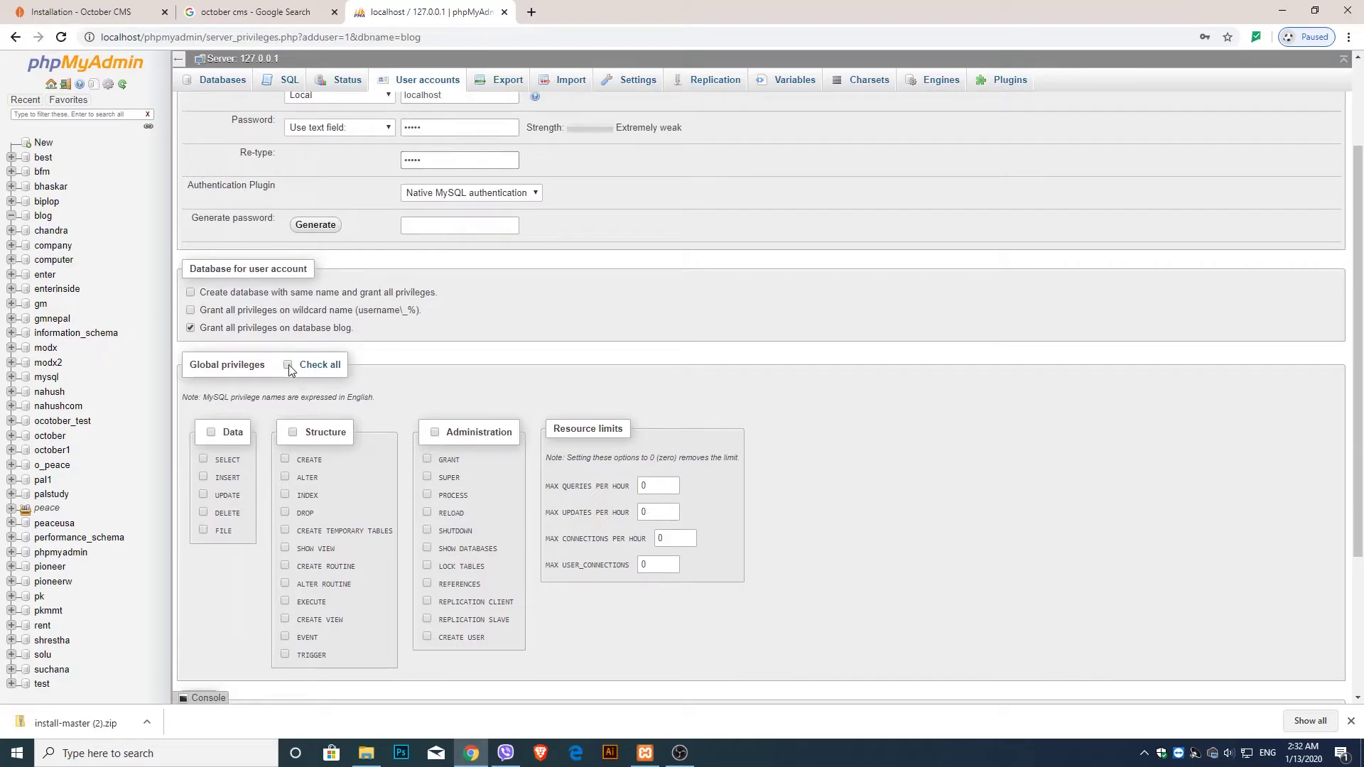
click(288, 364)
scroll(235, 524, down, 3)
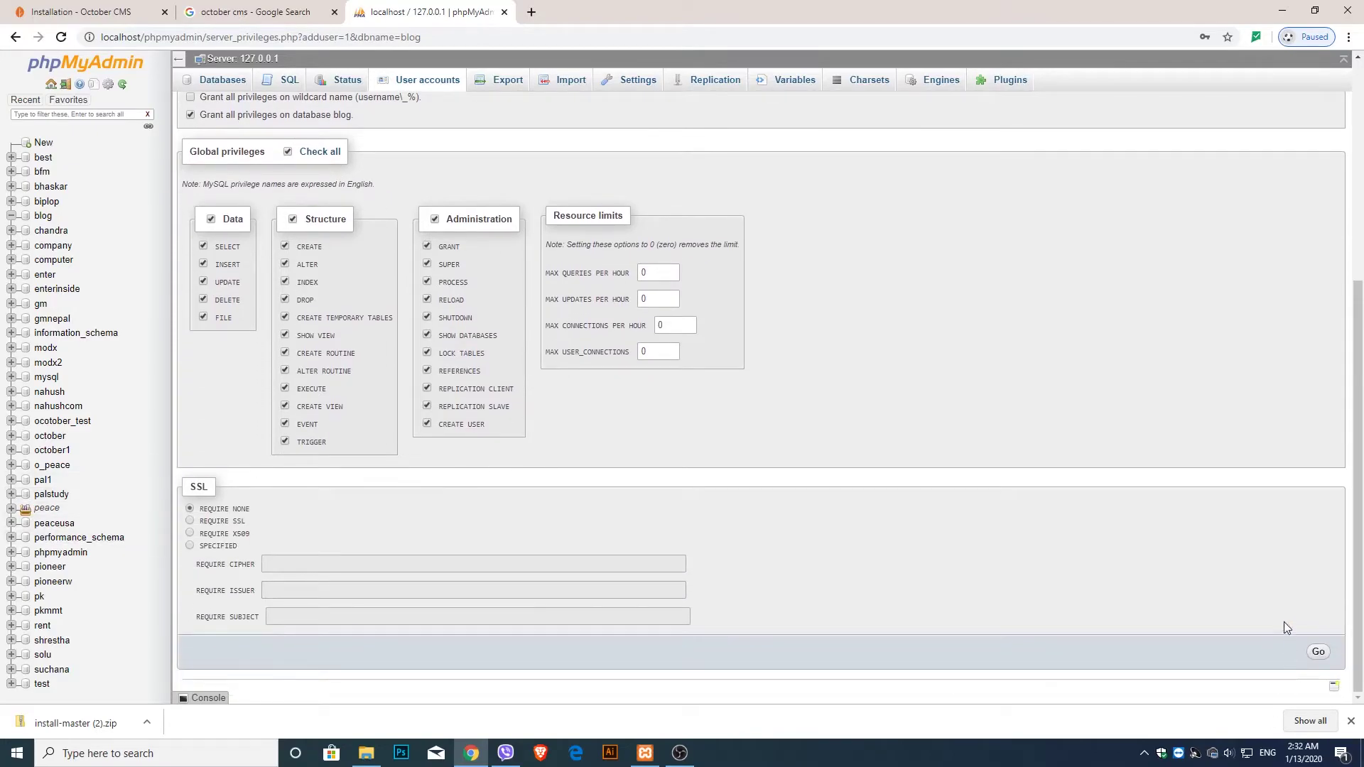
click(1319, 653)
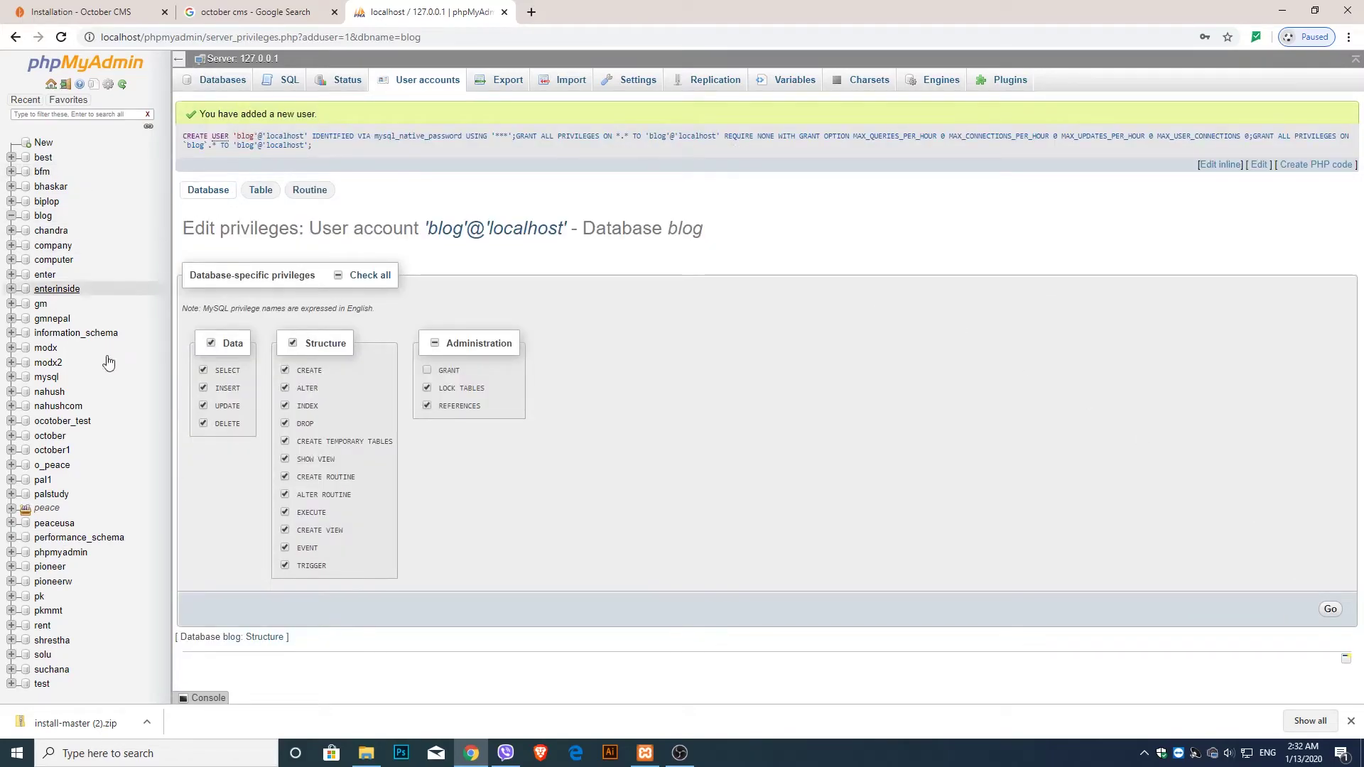
- Enter localhost/blog/install.php in a new tab, checking the blog folder's file names along the way
click(533, 12)
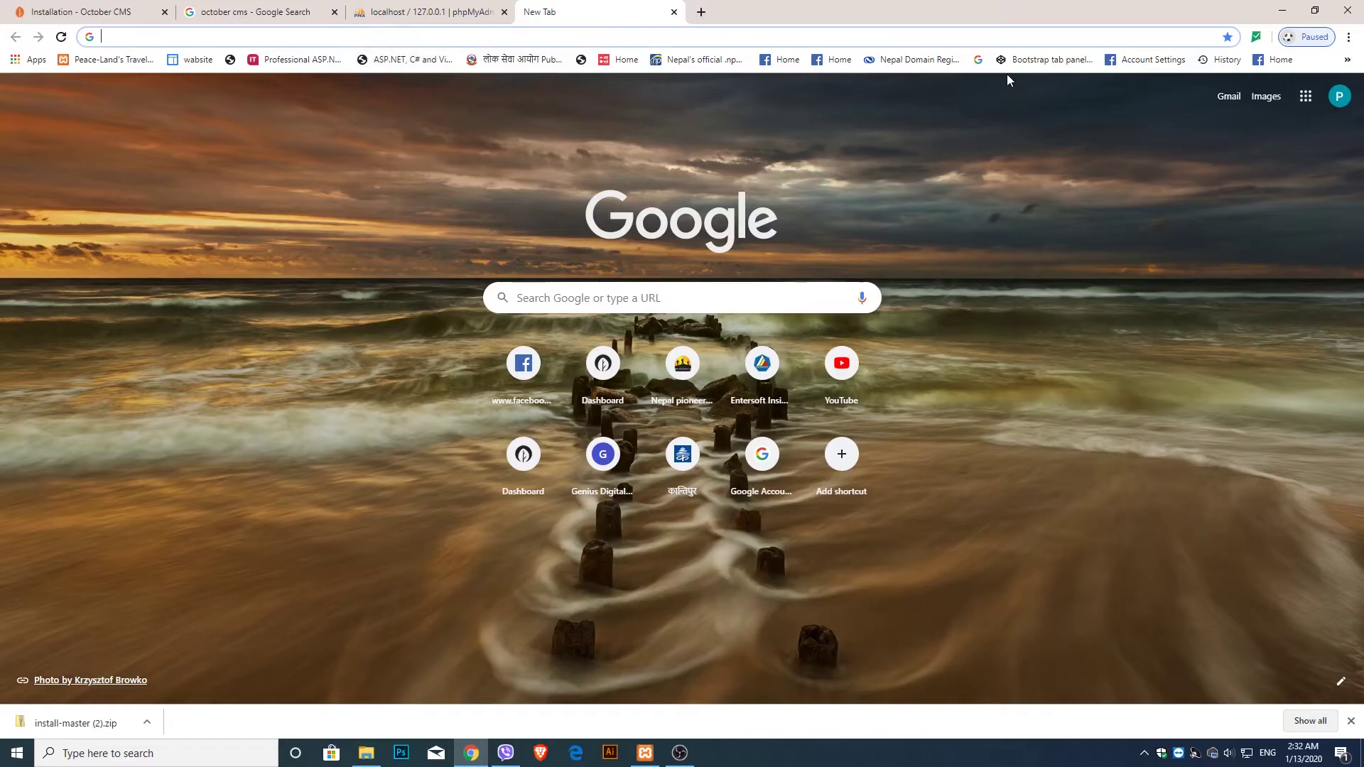
text(localhst)
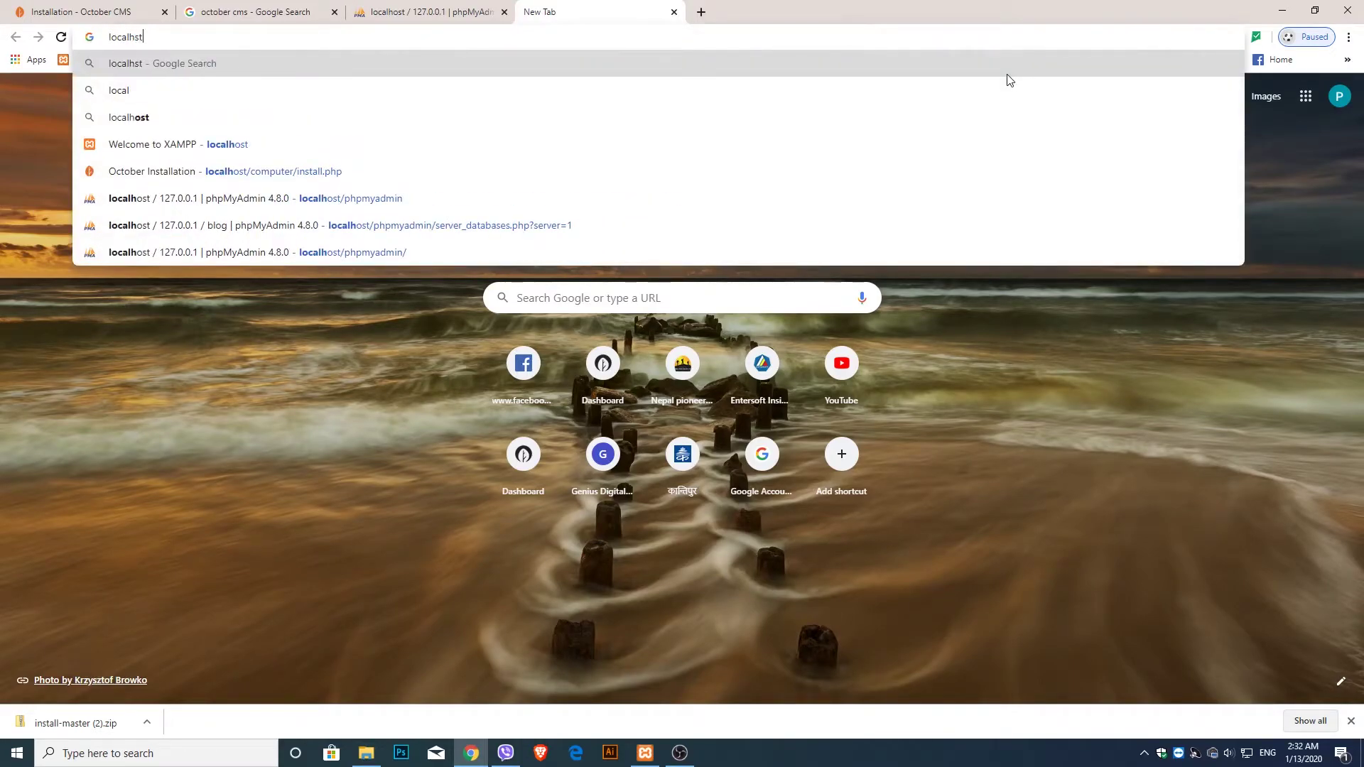
key(BackSpace)
key(BackSpace)
key(BackSpace)
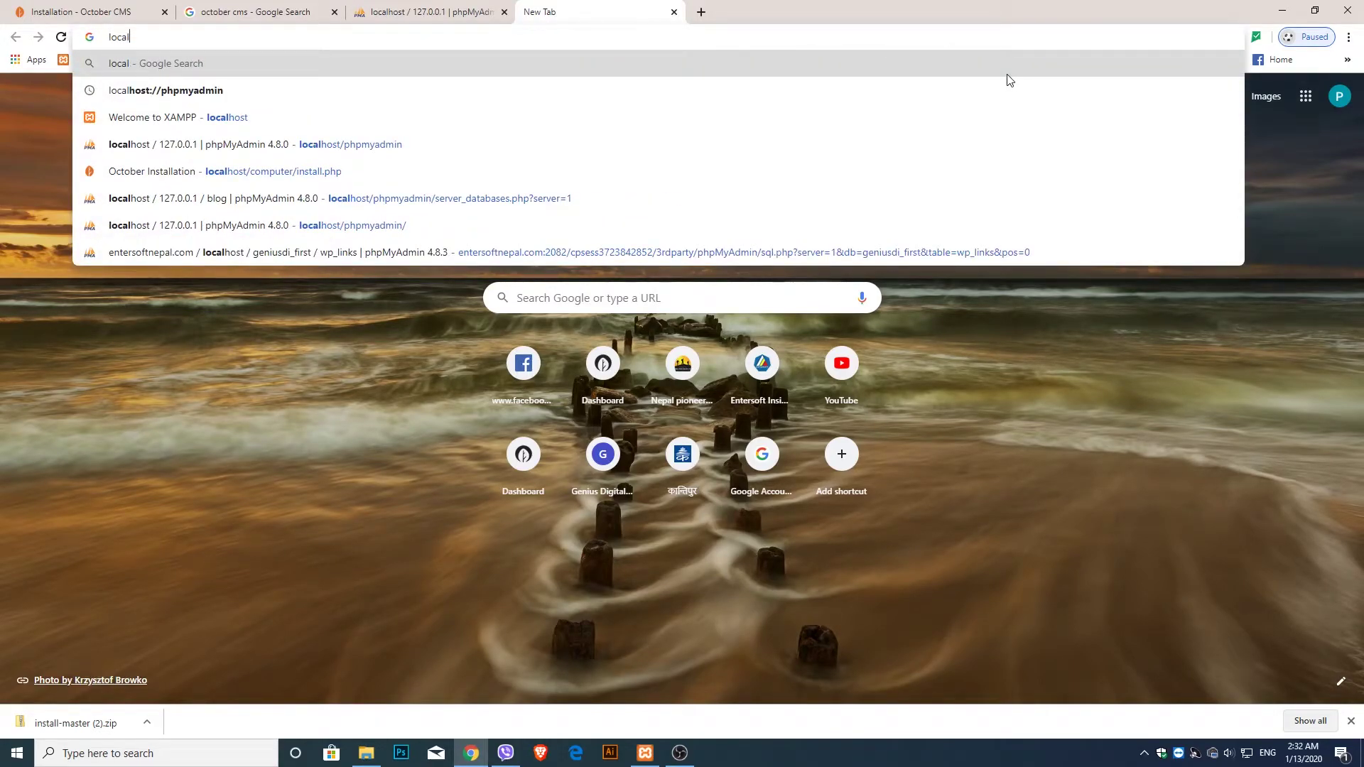
text(host)
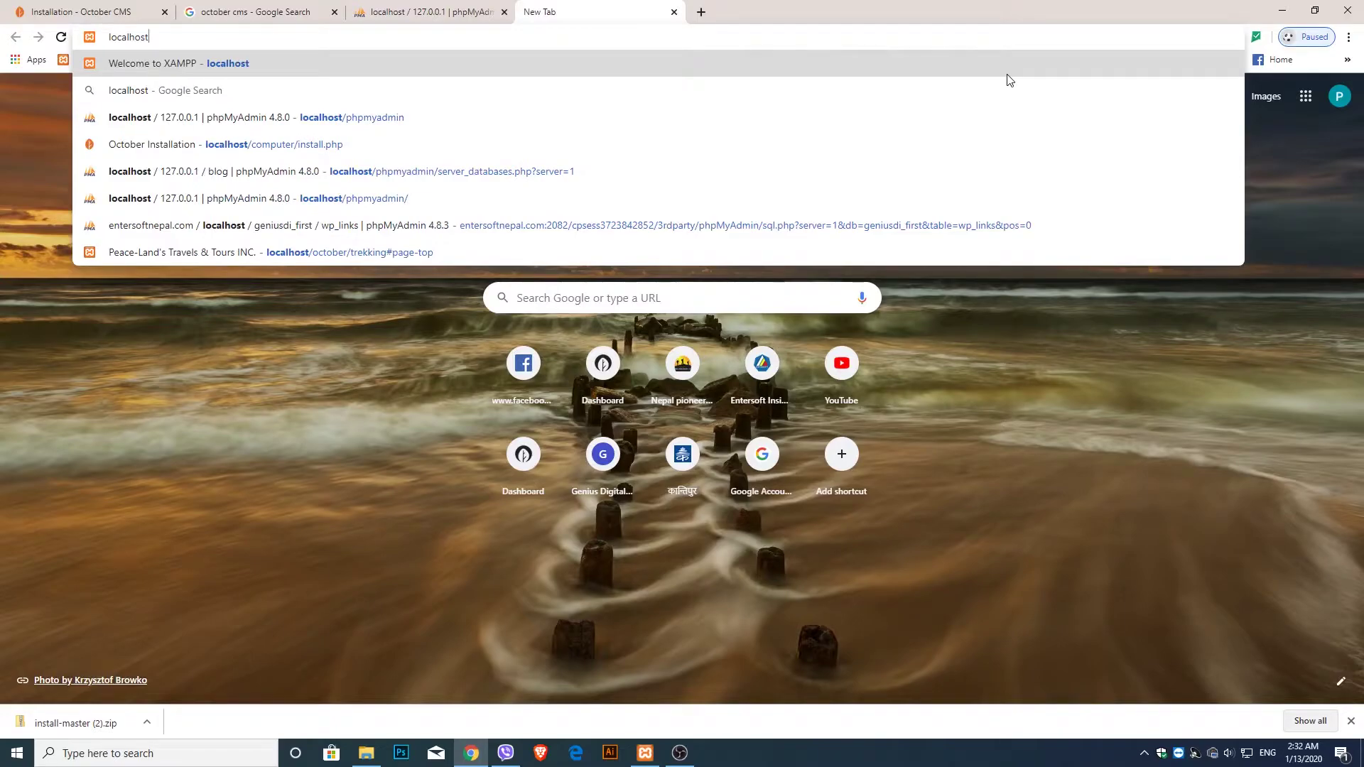
text(/)
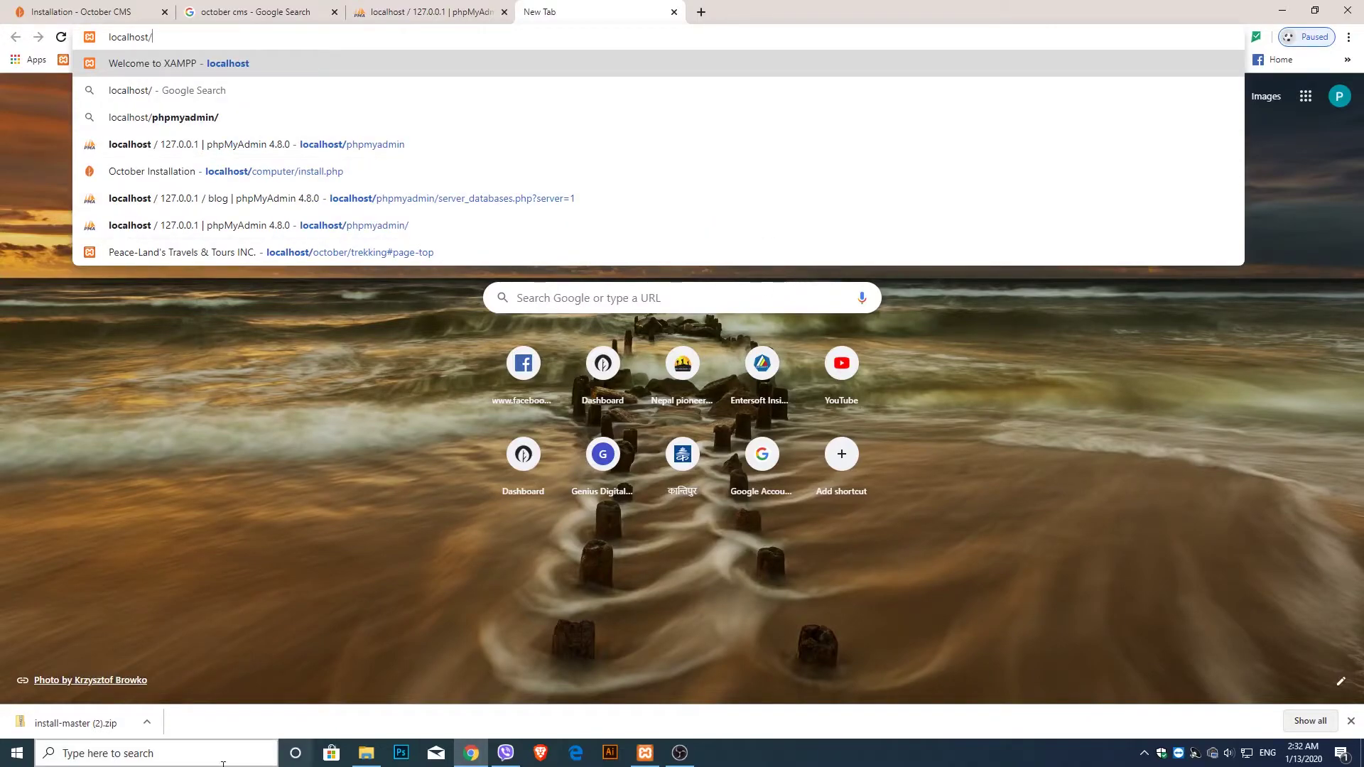
click(366, 755)
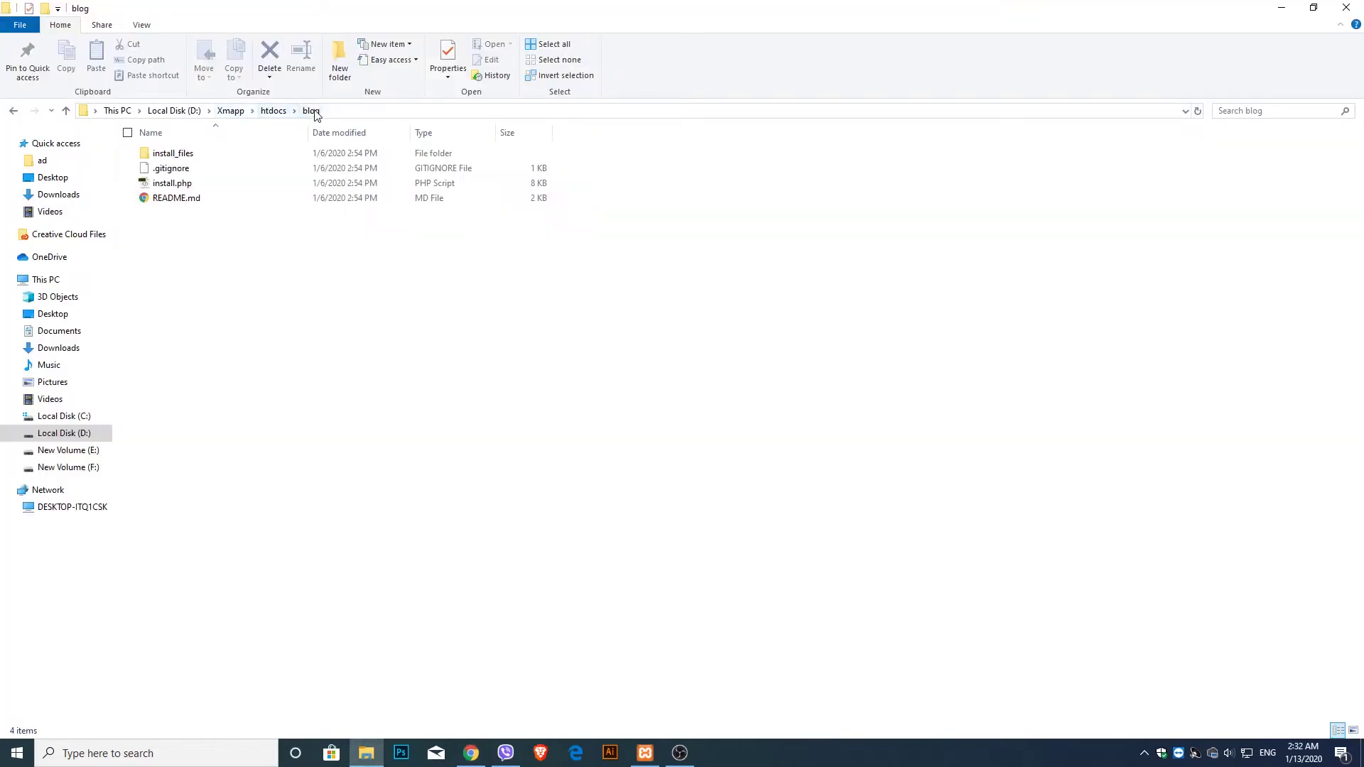
click(471, 753)
text(bl)
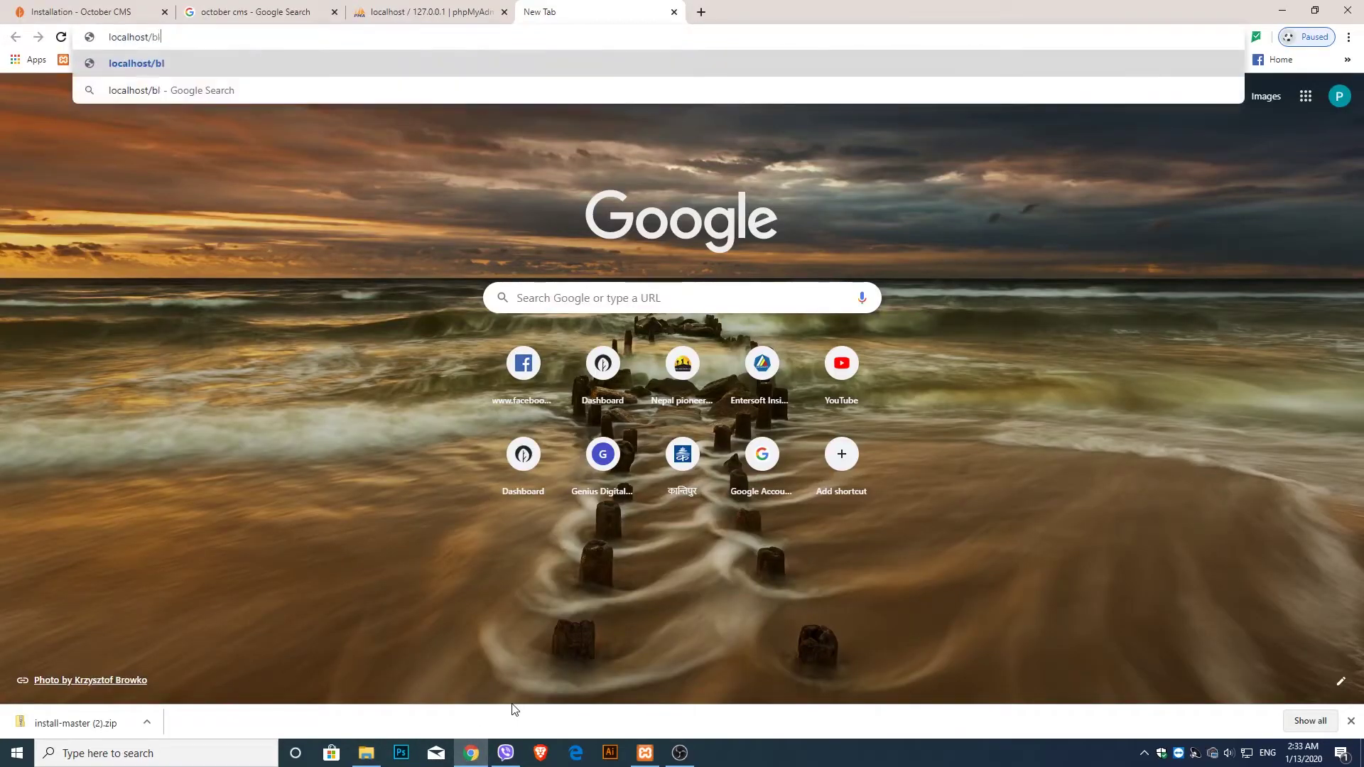
text(og/)
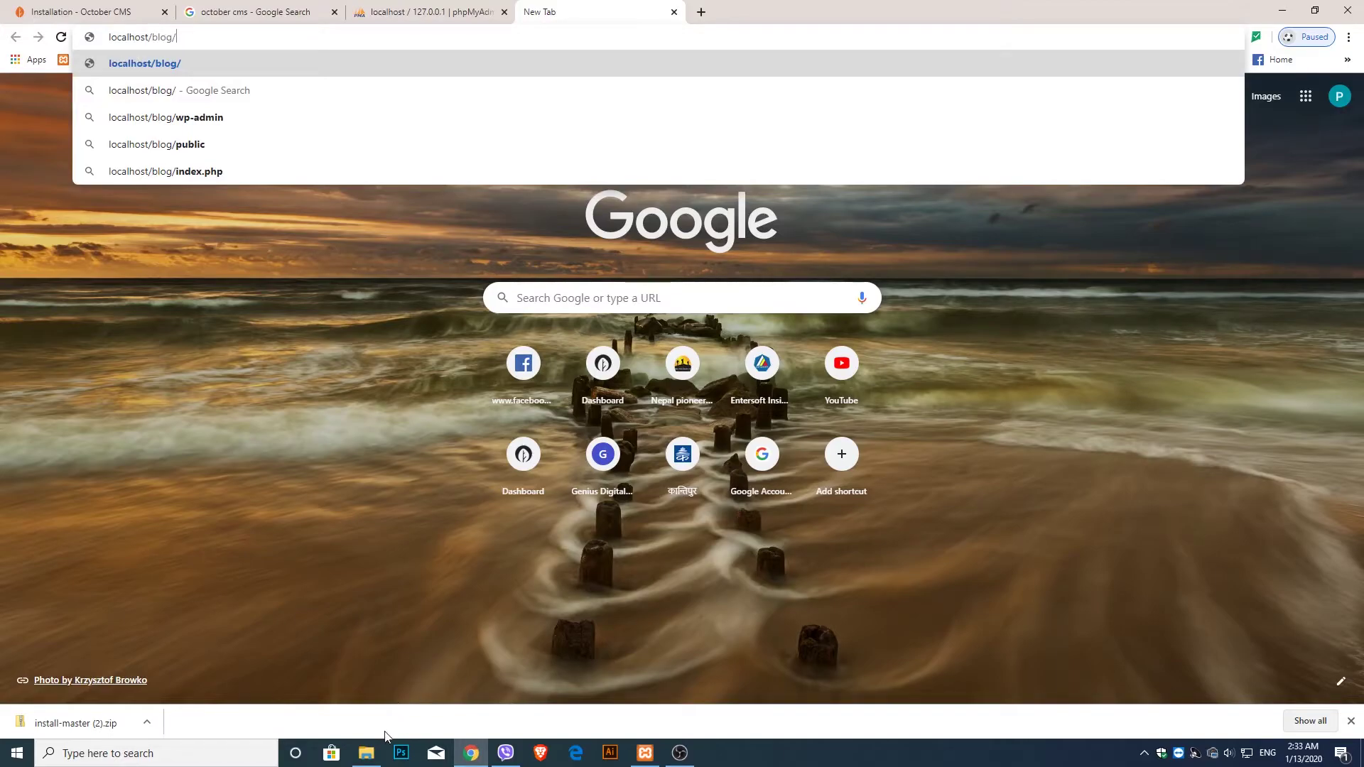
click(365, 753)
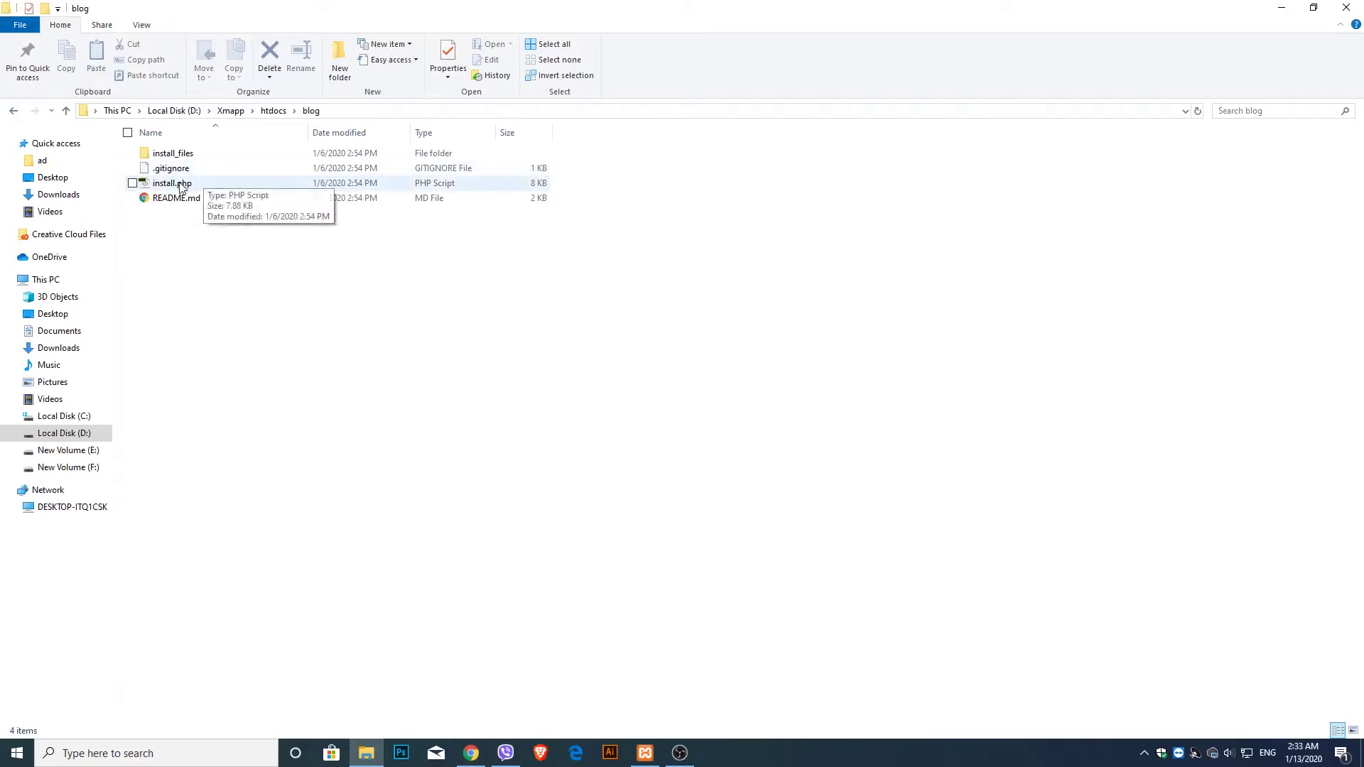
click(465, 753)
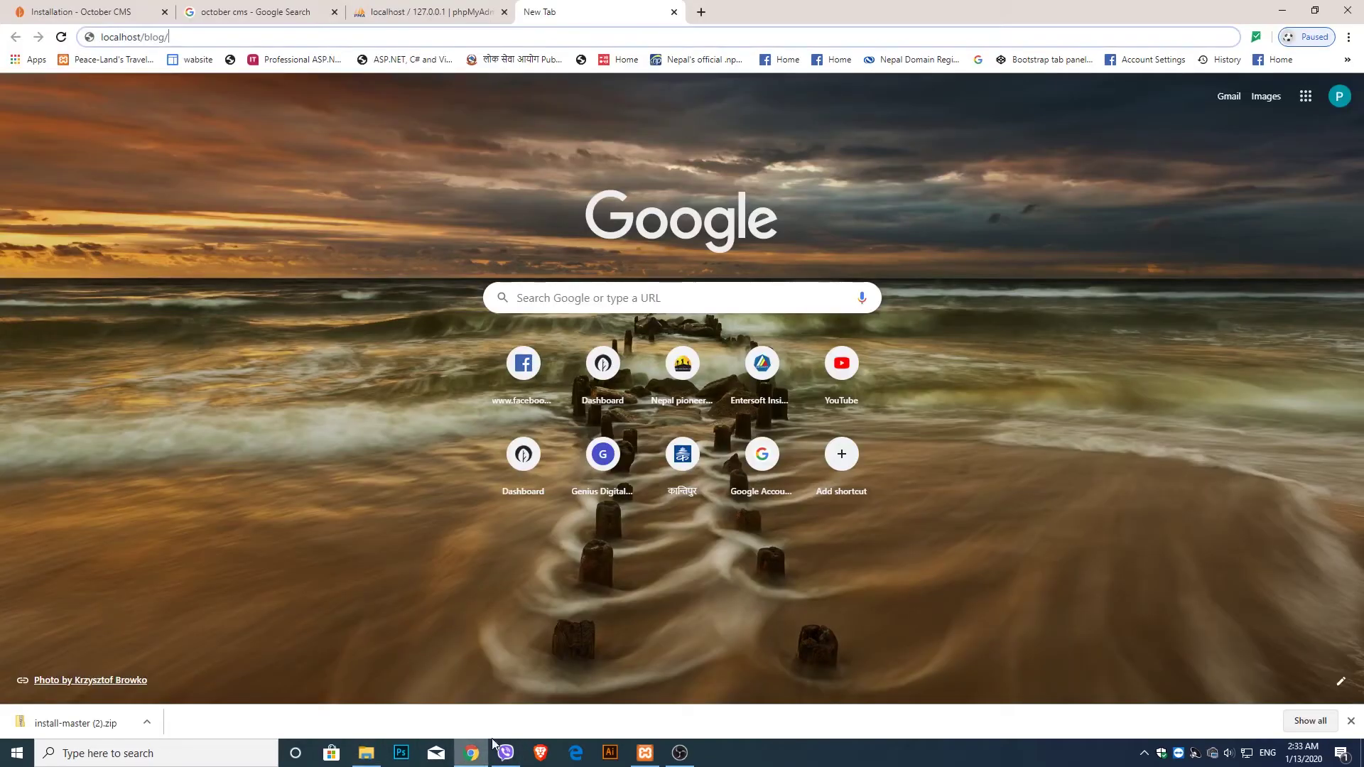
text(install.php)
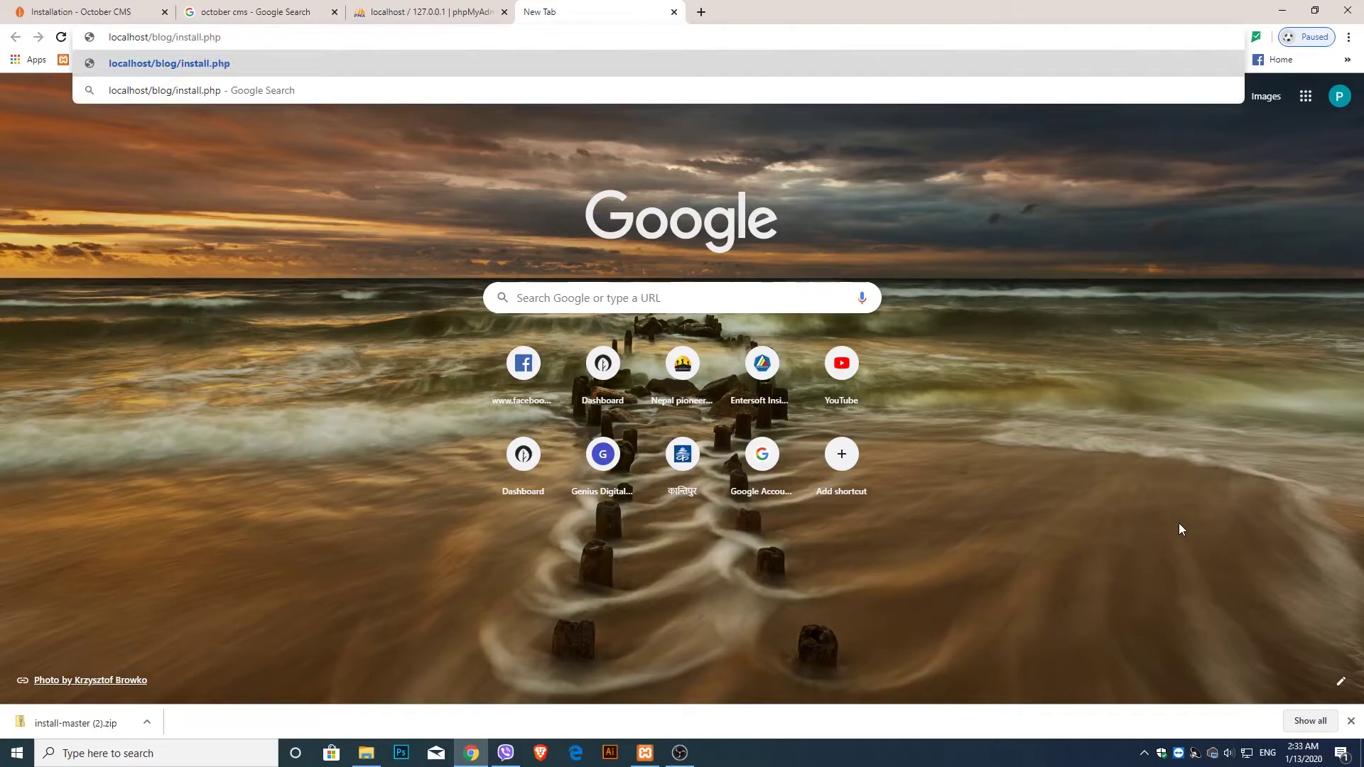
key(Return)
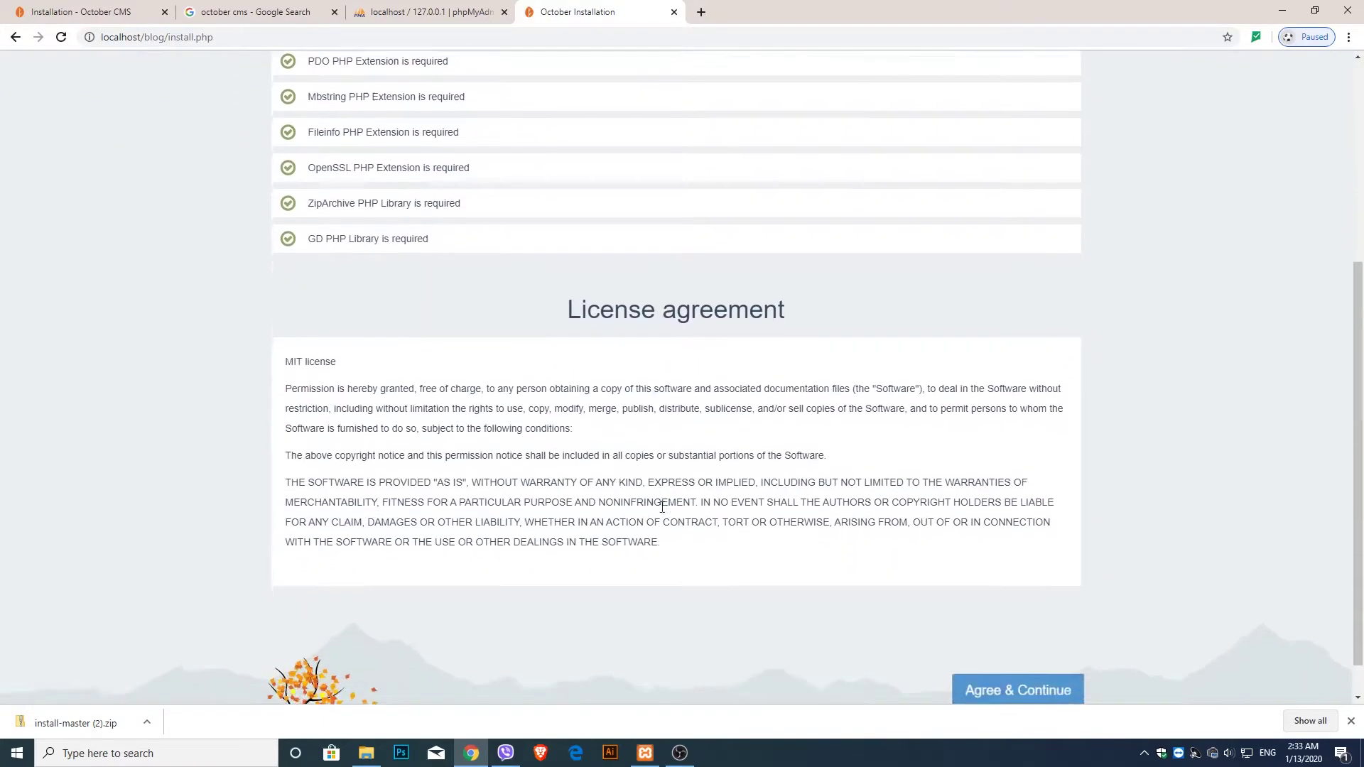
- Accept the license, enter database blog, login blog and its password, then proceed to Administrator
click(1069, 652)
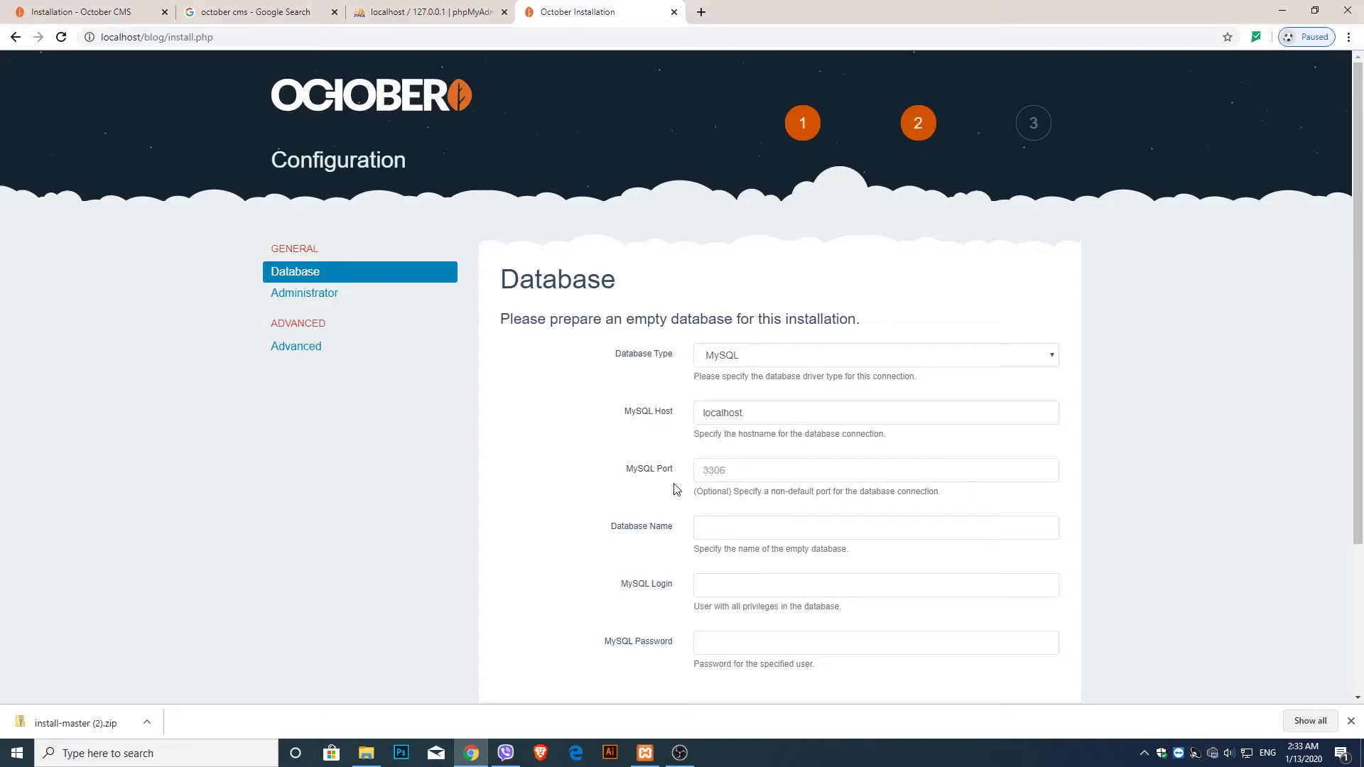
scroll(760, 522, down, 2)
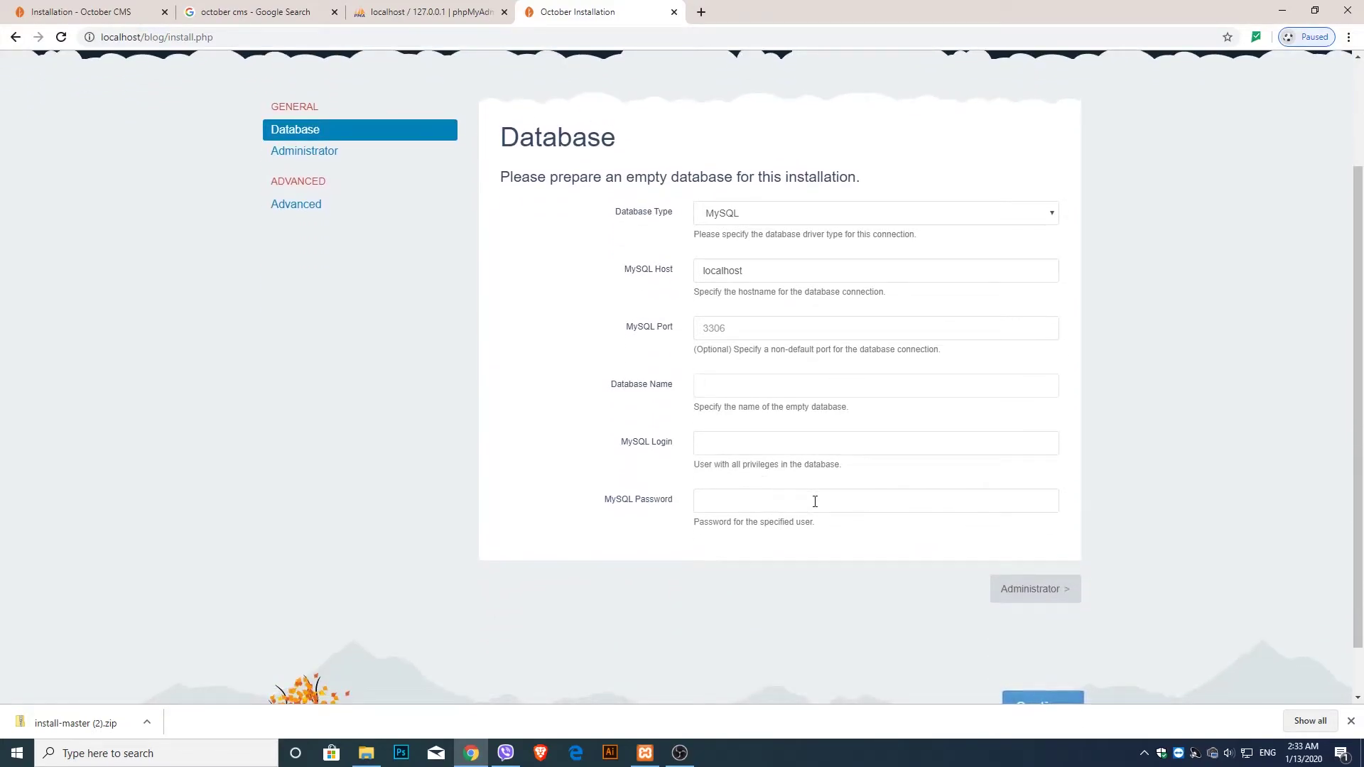
text(log)
click(753, 446)
text(blog)
click(722, 503)
text(*****)
scroll(903, 561, down, 1)
click(1040, 543)
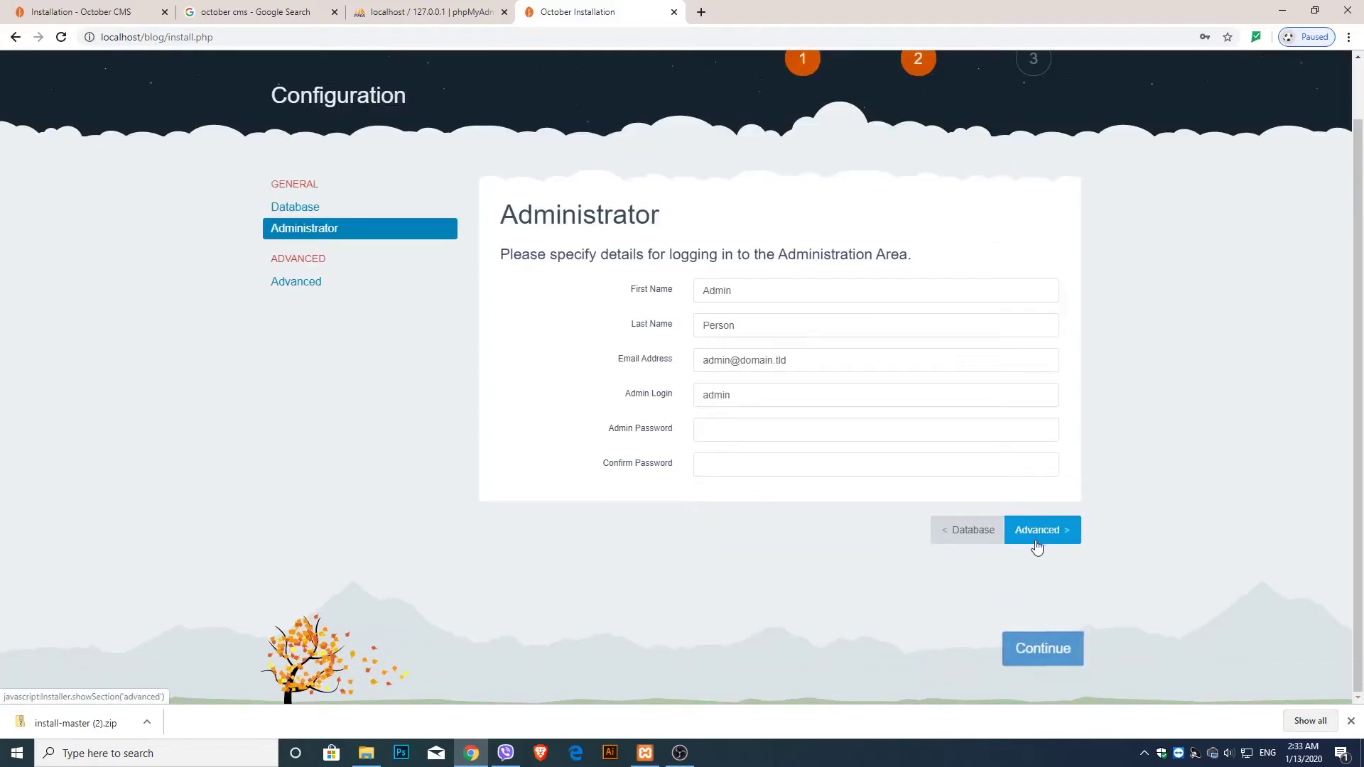
- Replace the default administrator first and last name with the site owner's name
drag(755, 281, 497, 265)
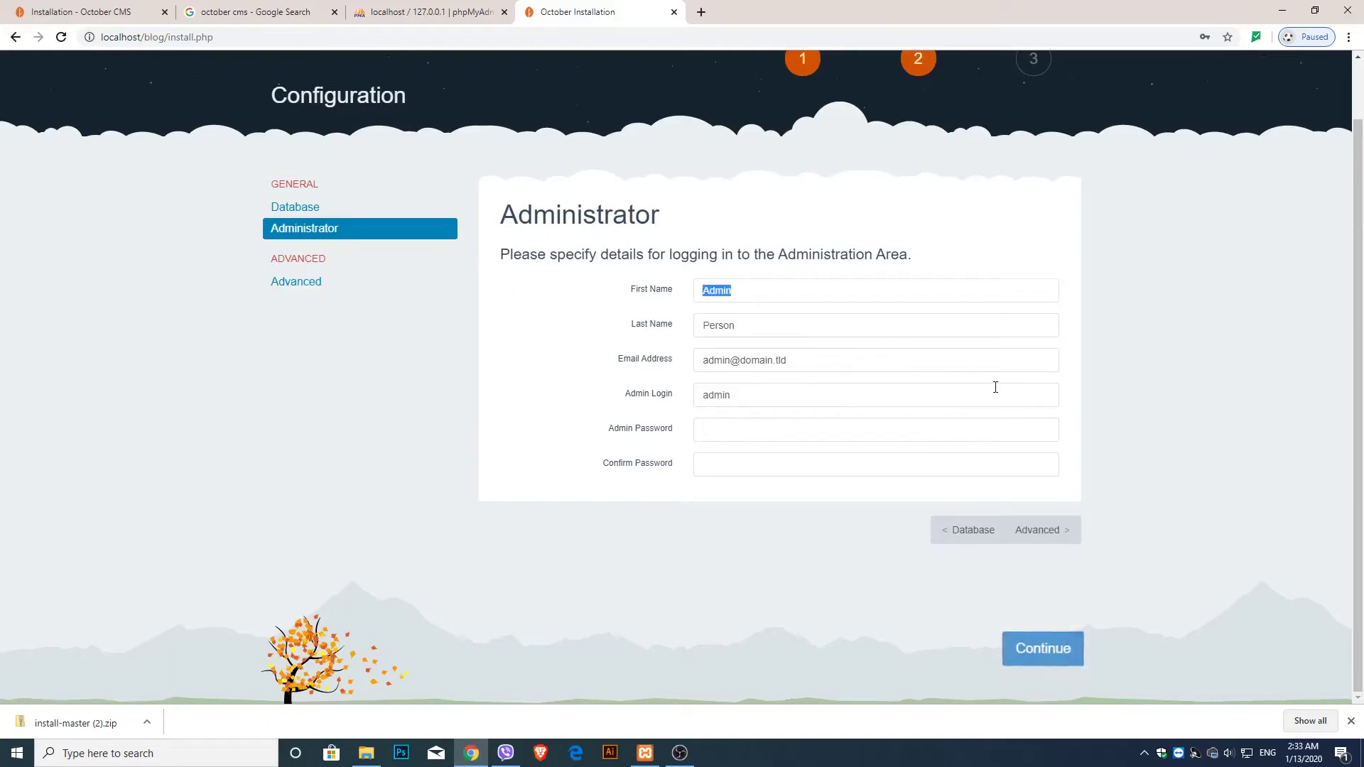
key(BackSpace)
key(Tab)
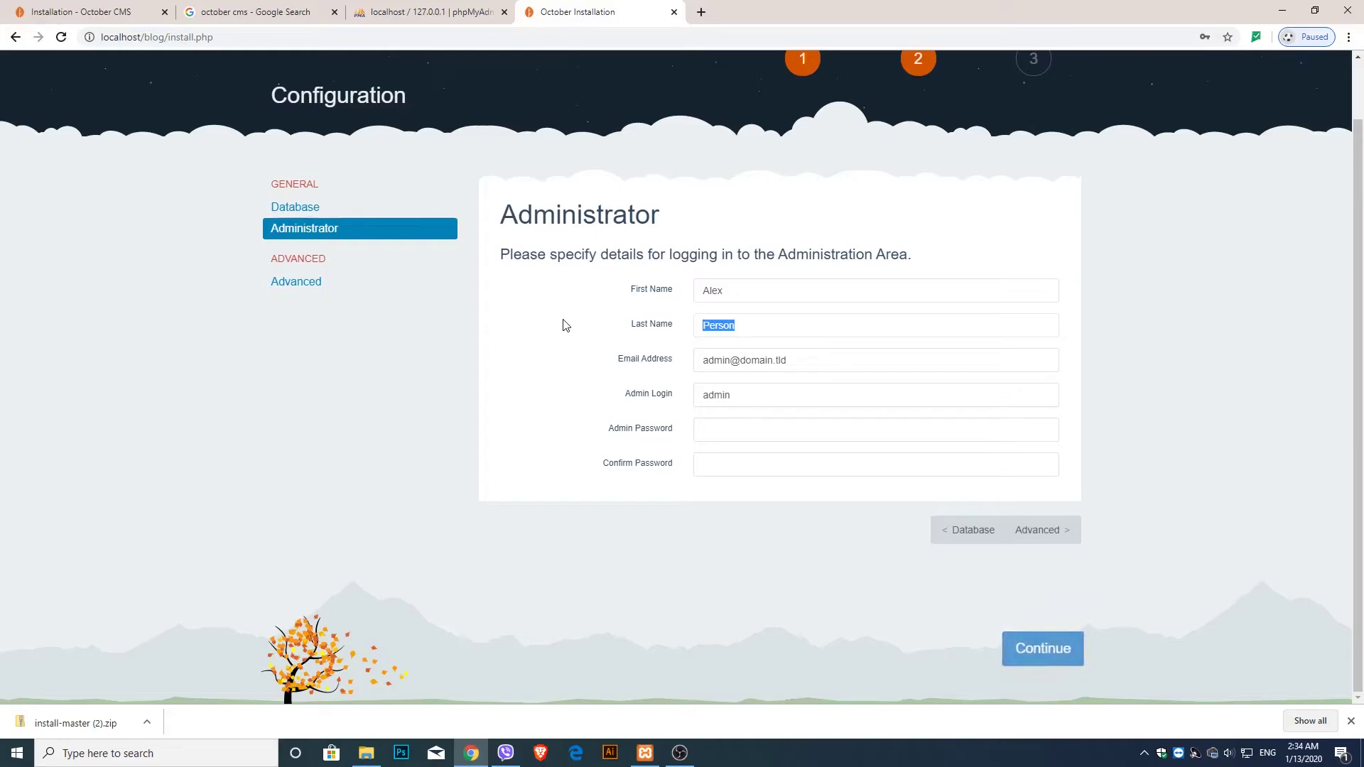
- Enter the owner's Gmail address as the admin e-mail, then type the admin password
key(Tab)
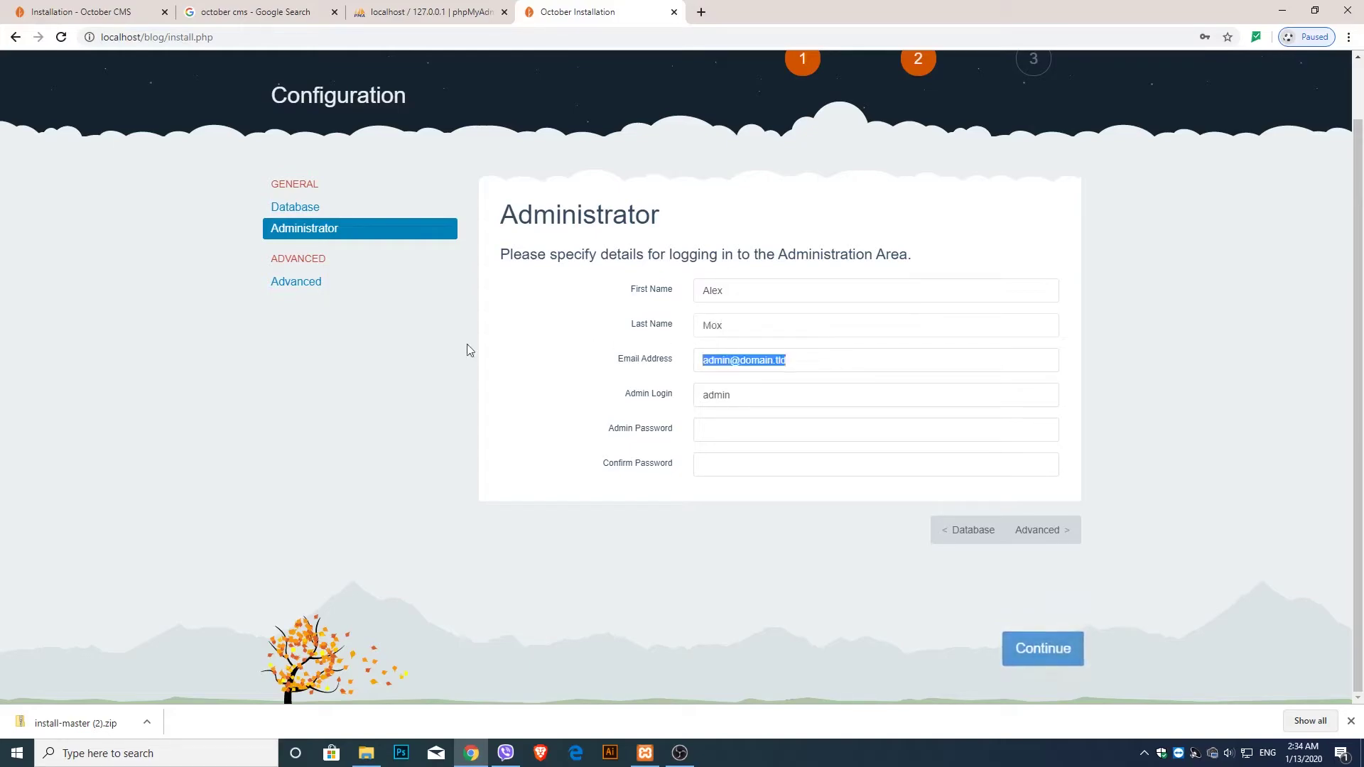
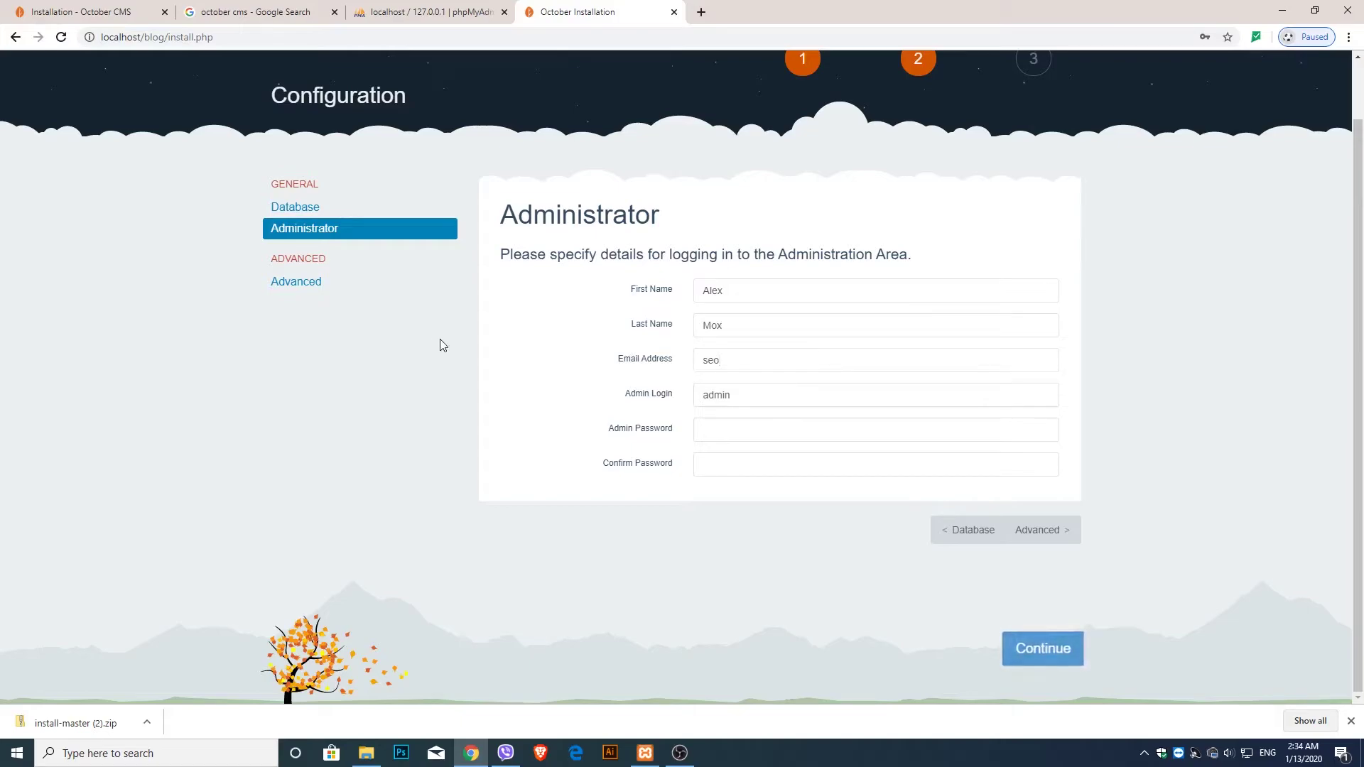
click(1054, 532)
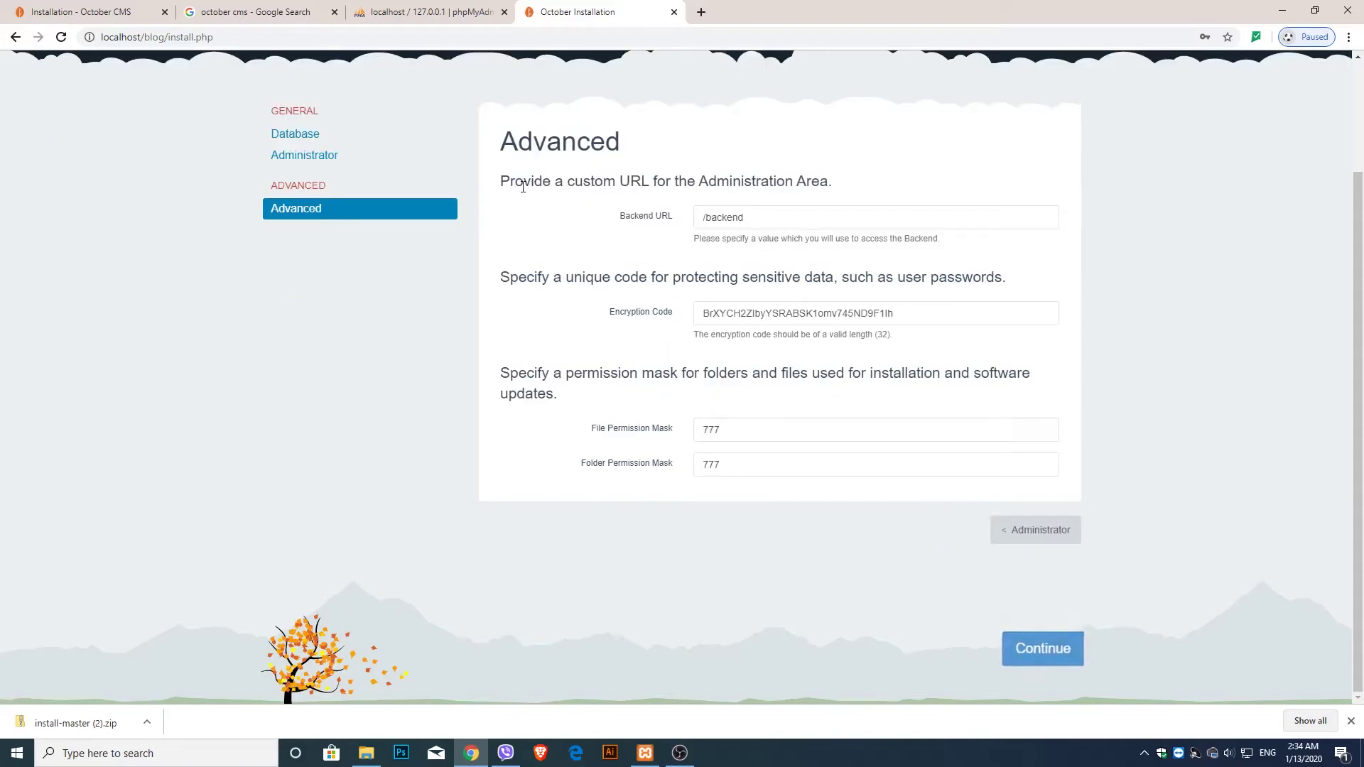
drag(505, 183, 542, 184)
click(630, 229)
drag(746, 218, 708, 221)
key(BackSpace)
key(ctrl+z)
key(ctrl+z)
key(ctrl+z)
click(1267, 224)
click(1038, 533)
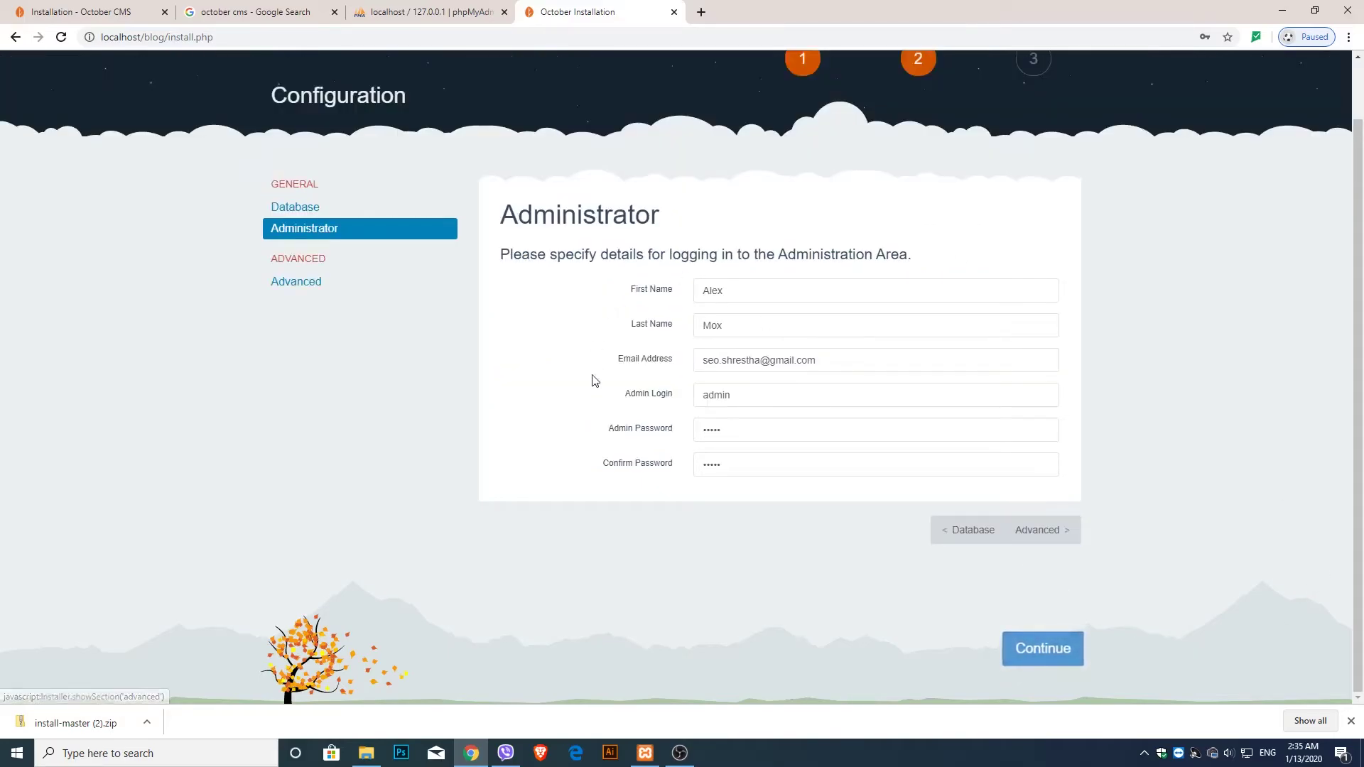
- Confirm the configuration to reach the scratch, theme or project ID setup options
click(1034, 659)
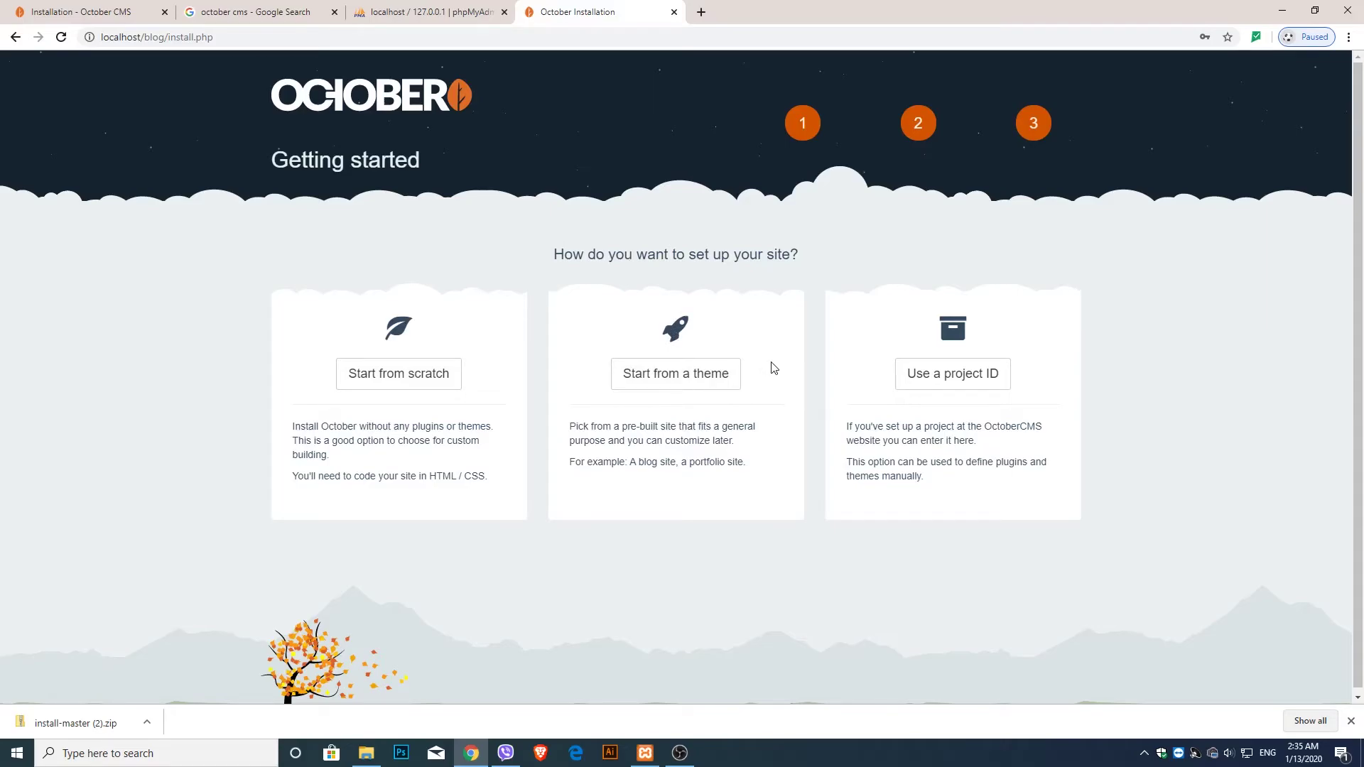
- Choose Start from scratch to install October CMS without plugins or themes
click(425, 385)
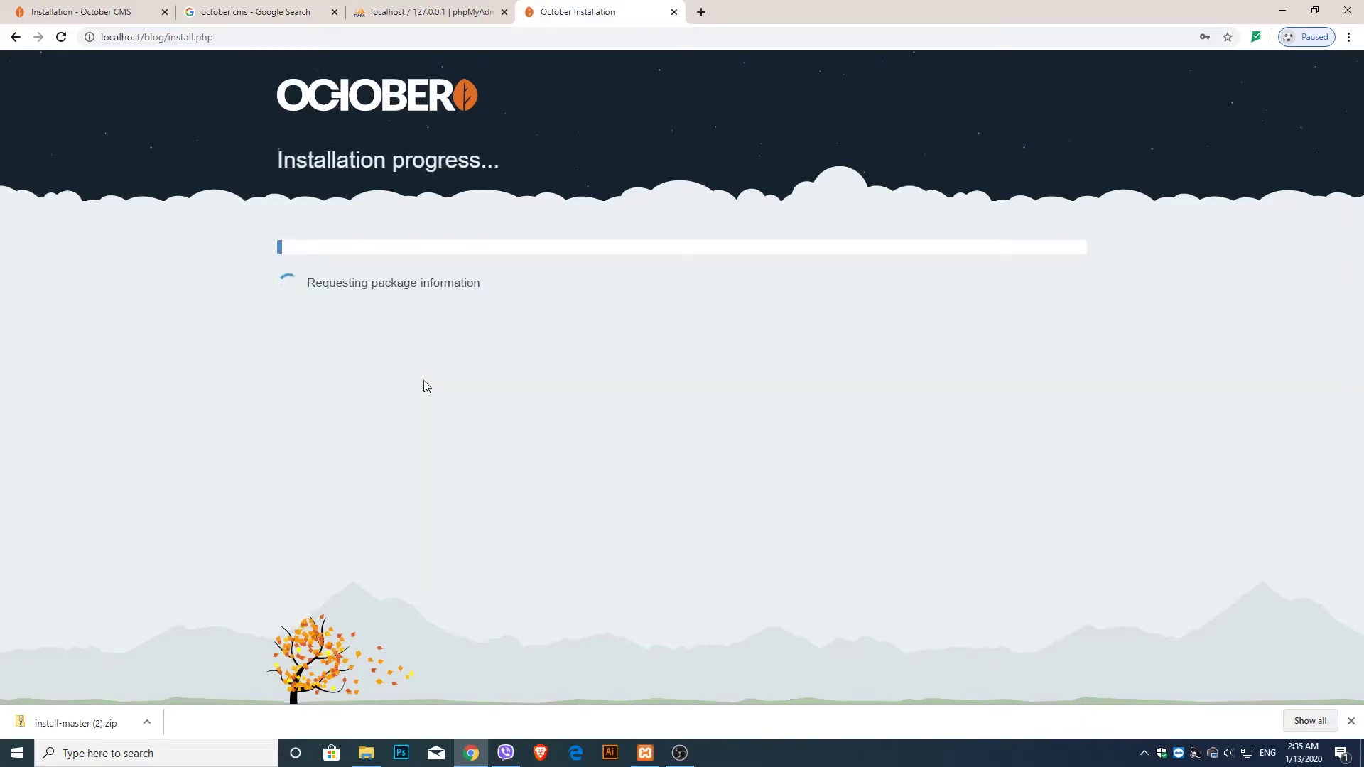